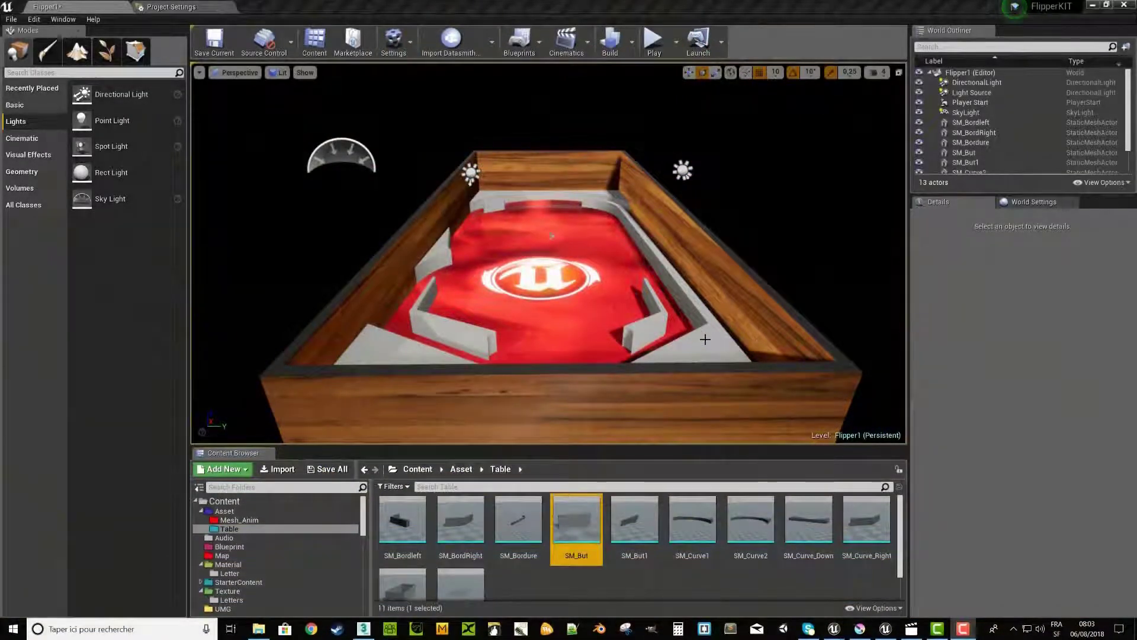
Step: Select the SM_Curve_Down rail piece in the pinball level to inspect it
left_click(551, 237)
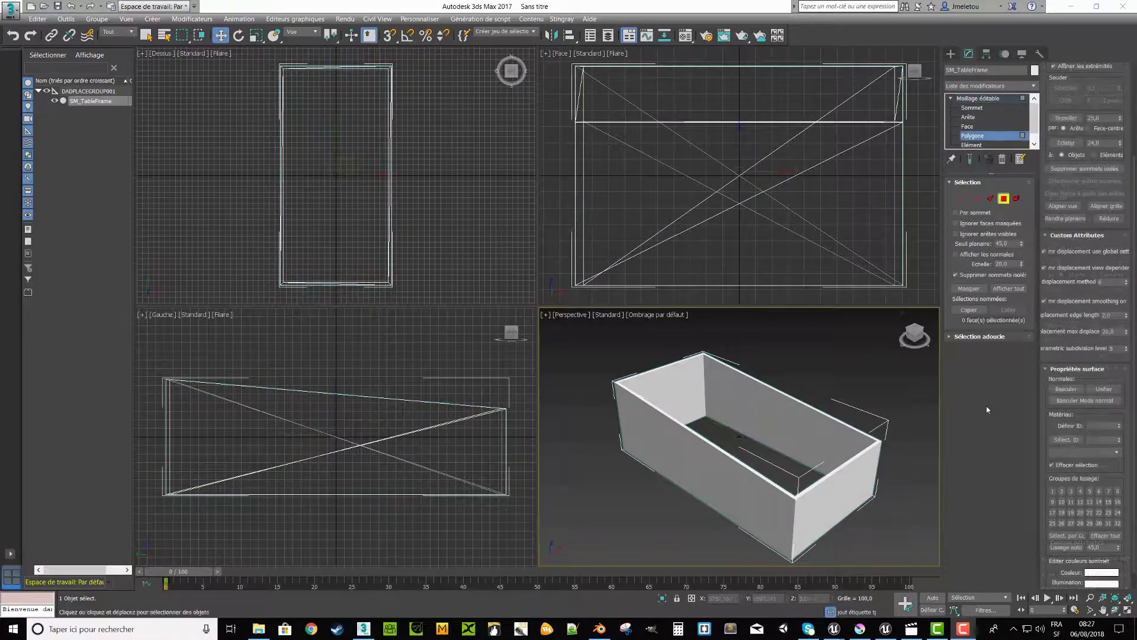
Step: Select several wall faces of SM_TableFrame, then bring up the Material Editor
left_click(739, 408)
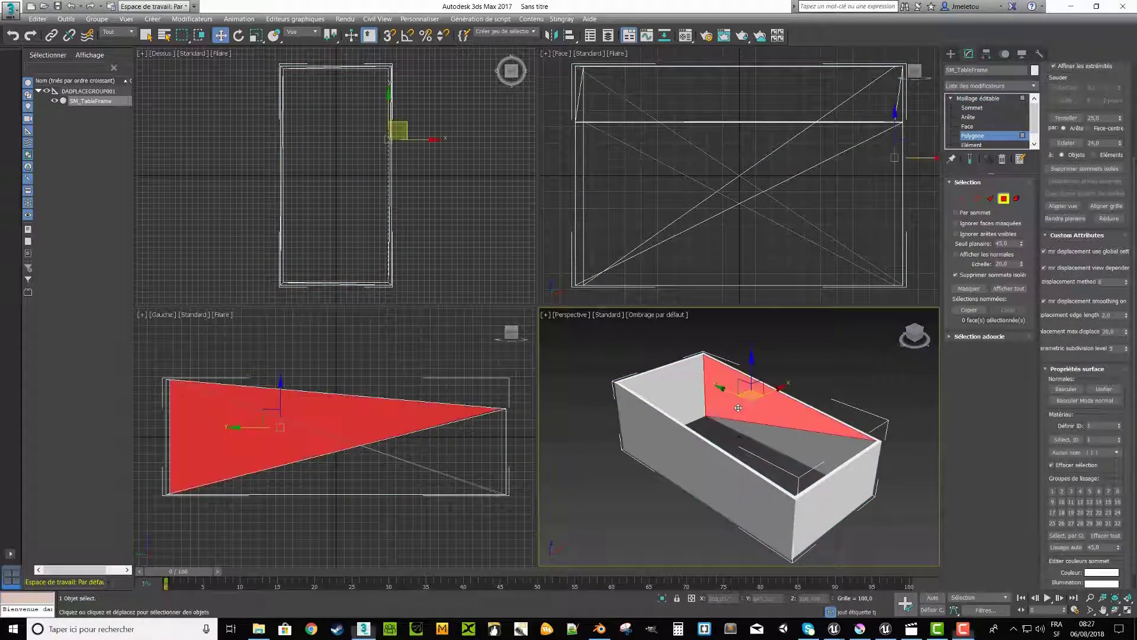
left_click(780, 433)
left_click(661, 384)
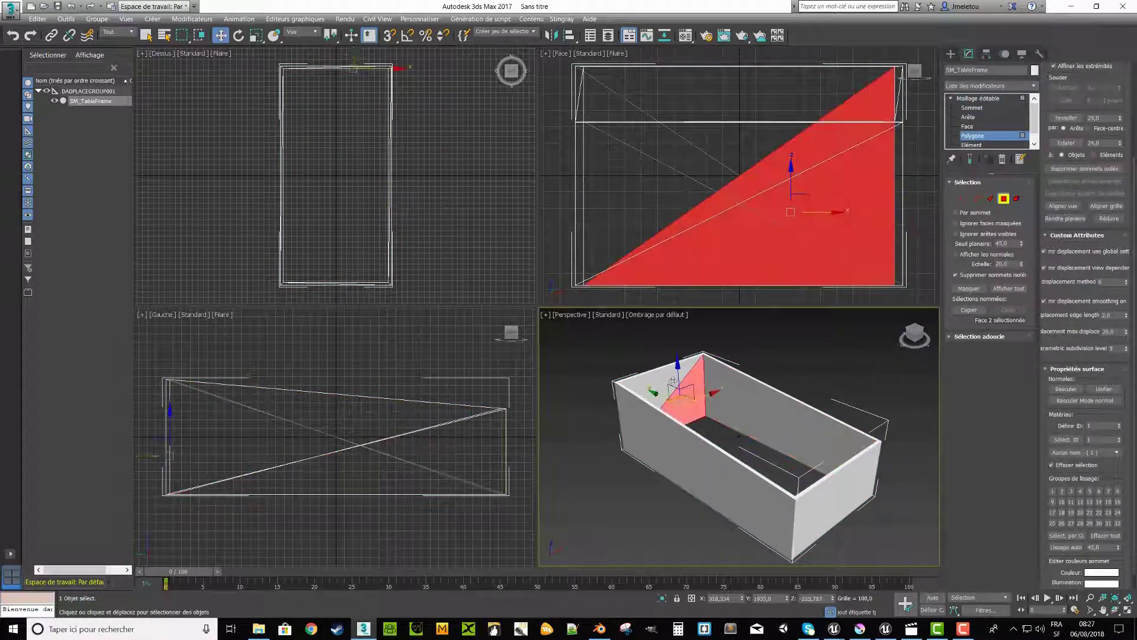
left_click(661, 384)
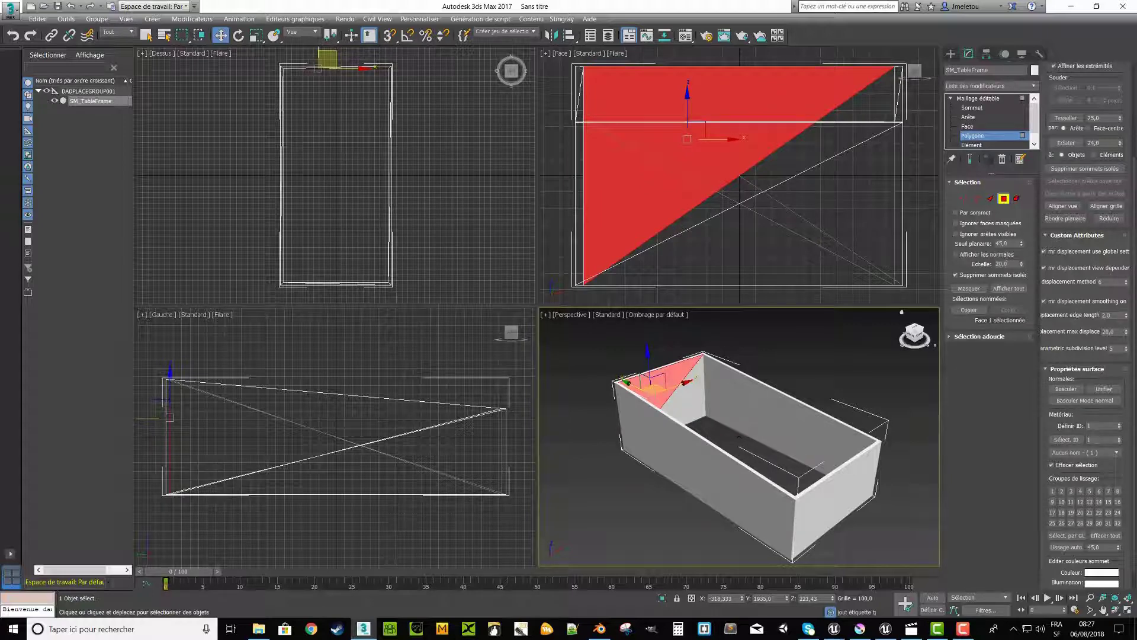
key("m")
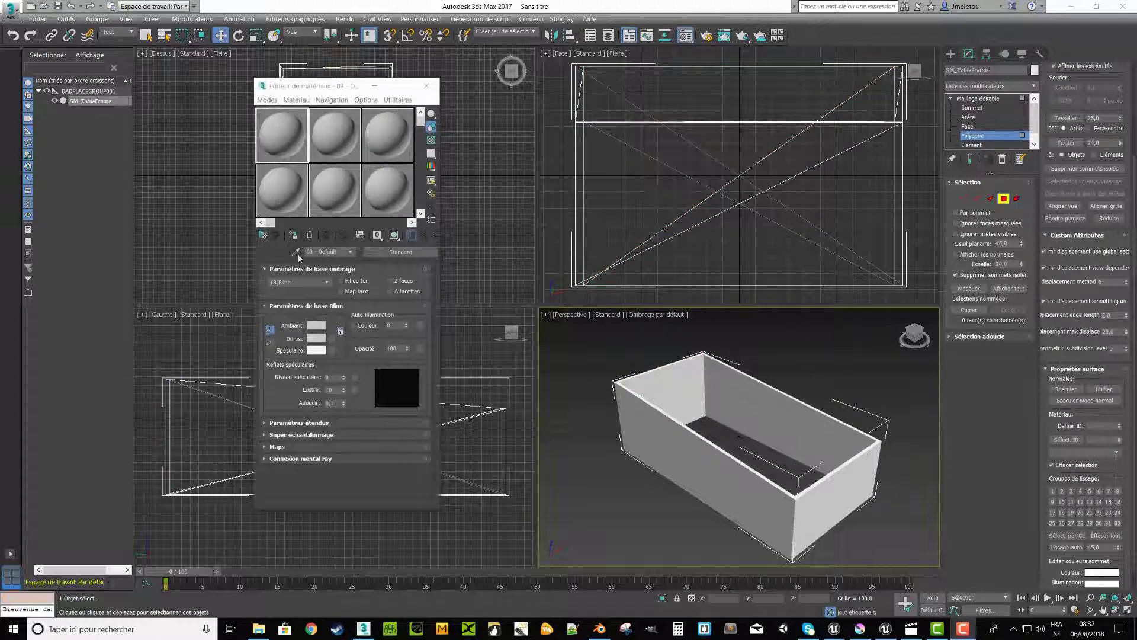
Step: Pick MultiMat_0 from the frame with the eyedropper to load its three sub-materials
left_click(296, 252)
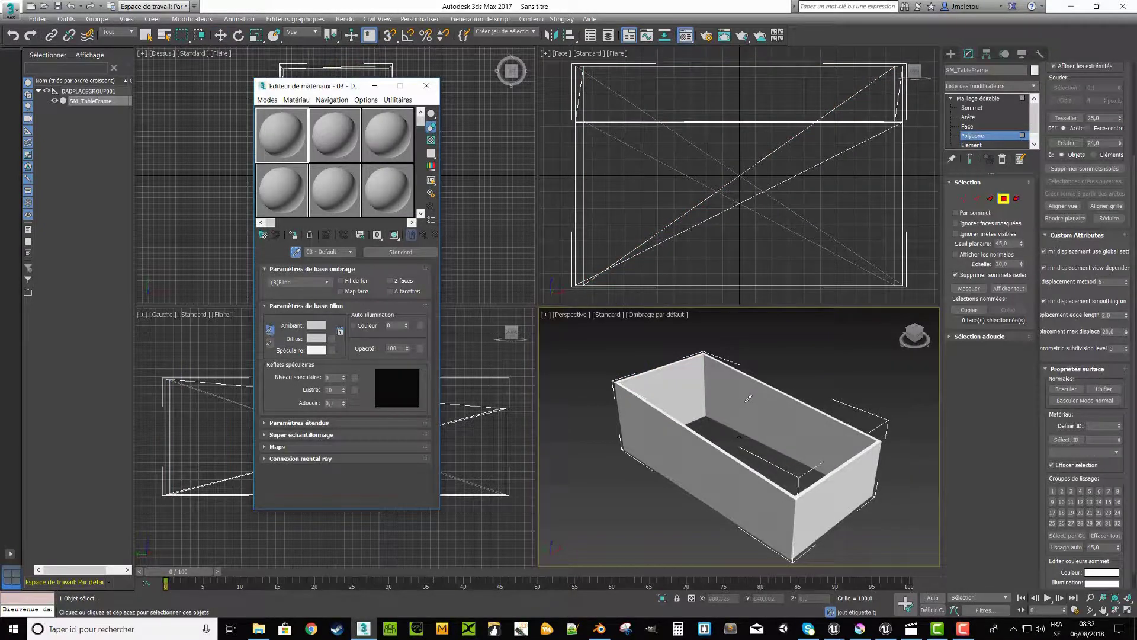
left_click(748, 398)
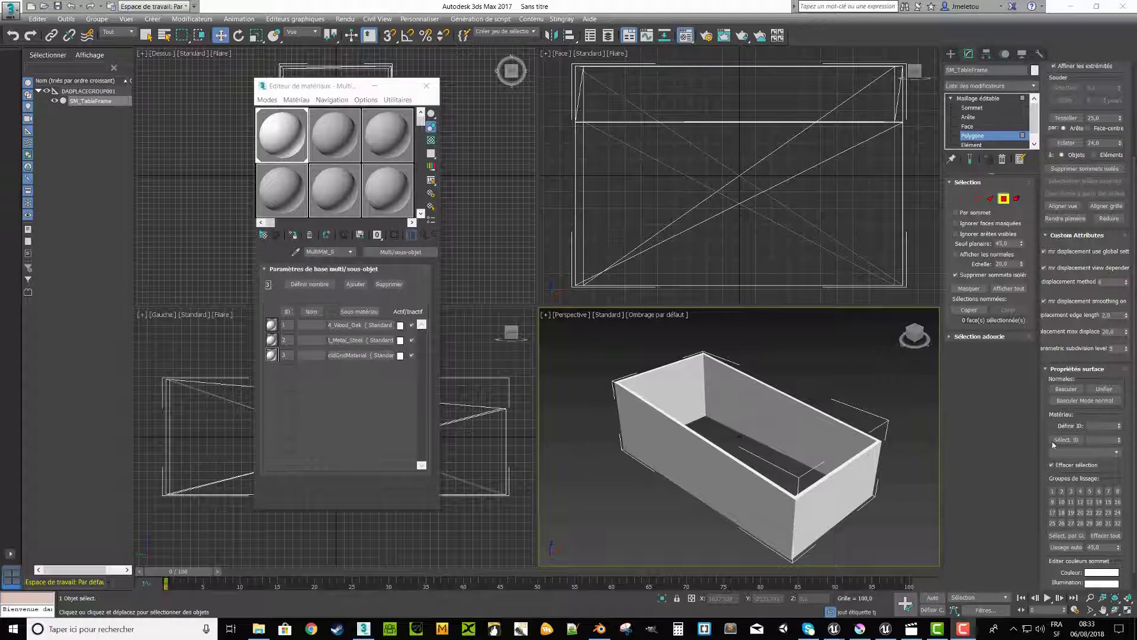
Step: Select the frame's faces by material ID 1, 2 and 3, then return to Editable Mesh
left_click(1096, 441)
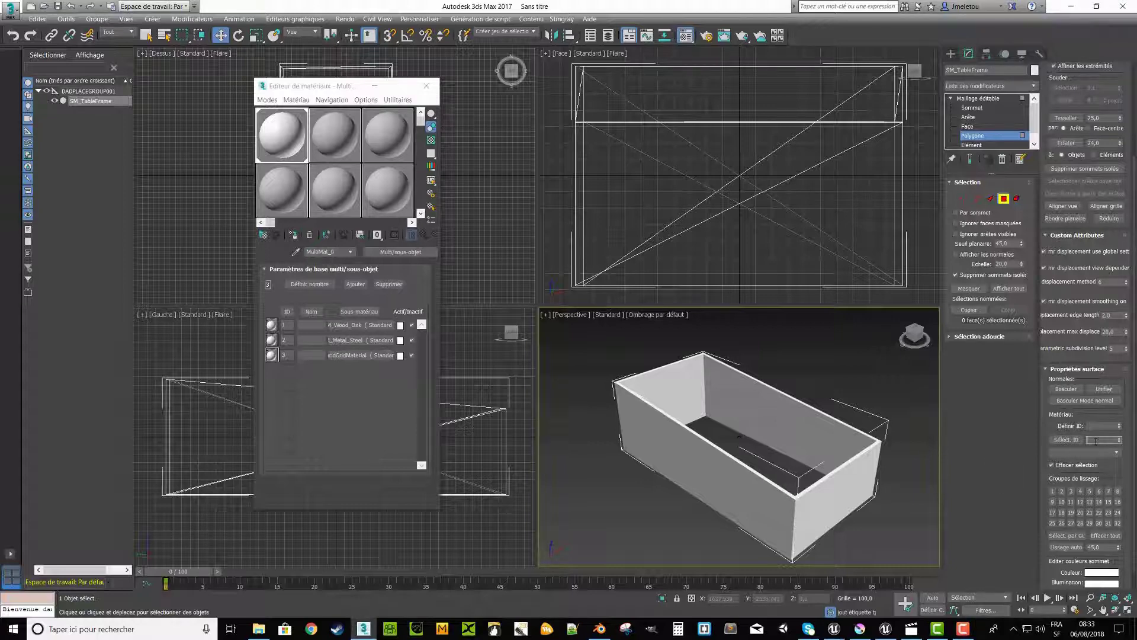
left_click(1050, 441)
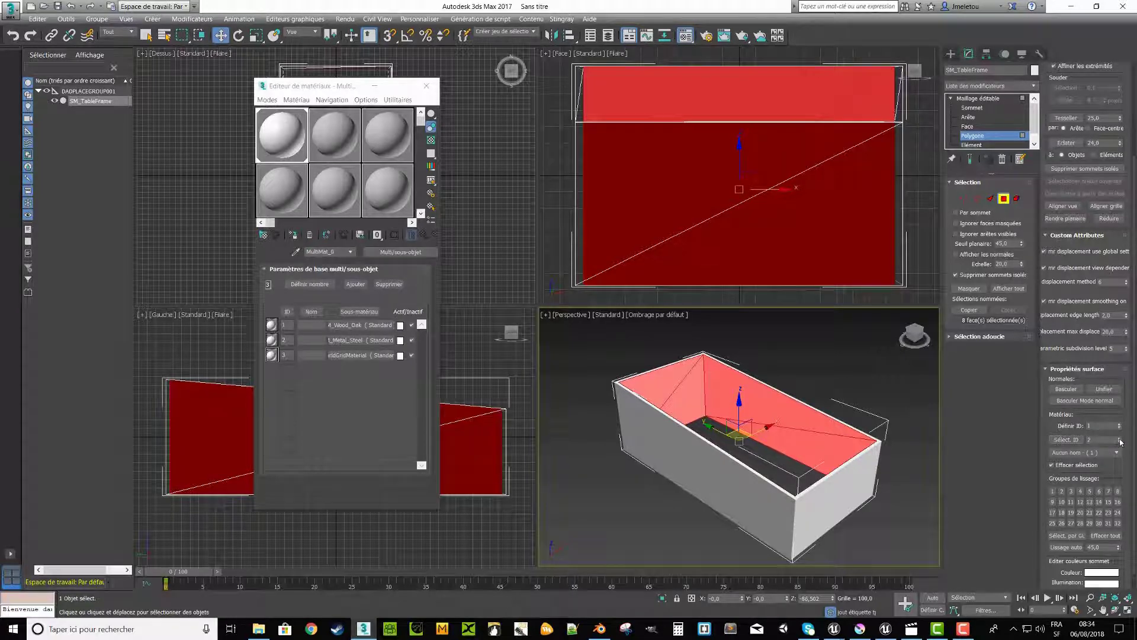
left_click(1068, 441)
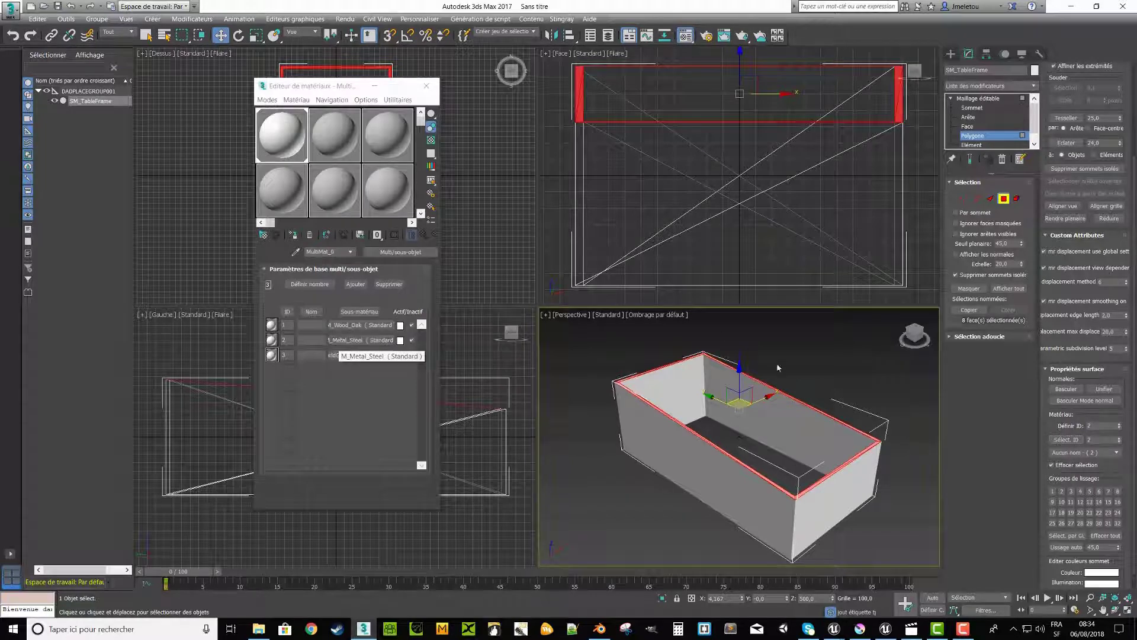
left_click(1120, 441)
left_click(1067, 440)
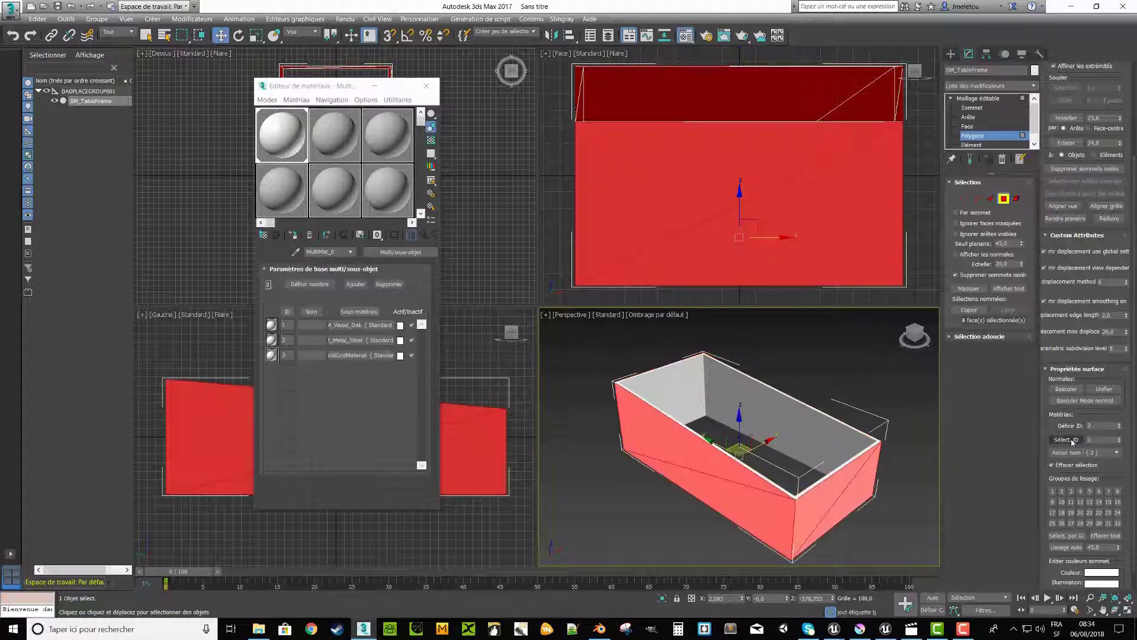
left_click(978, 98)
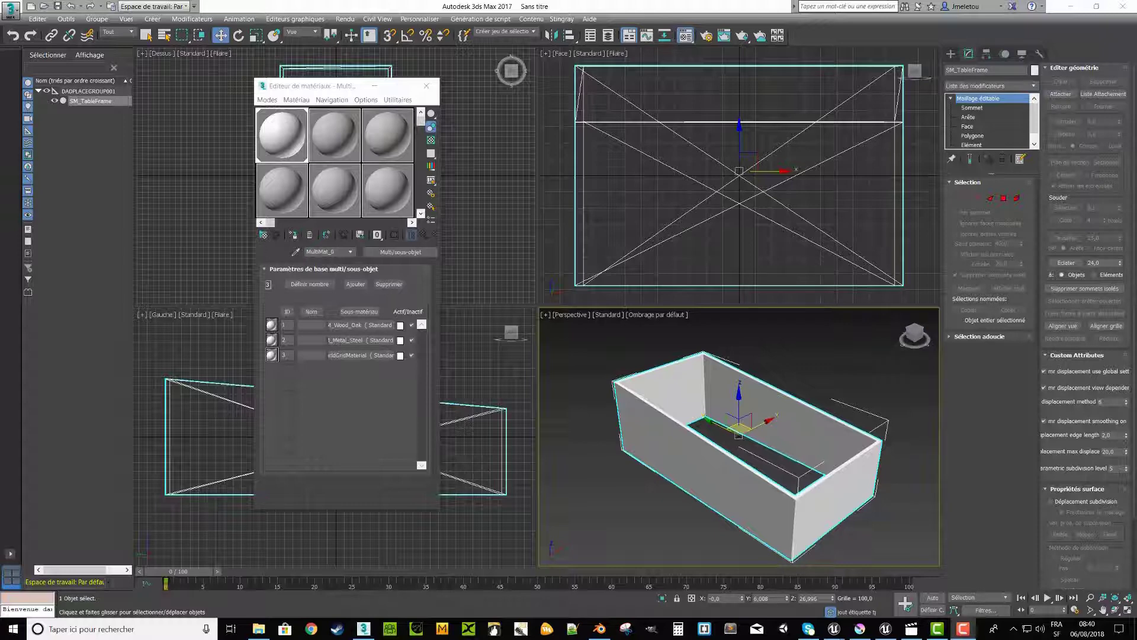
Step: Export the SM_TableFrame model from the 3ds Max application menu
left_click(11, 10)
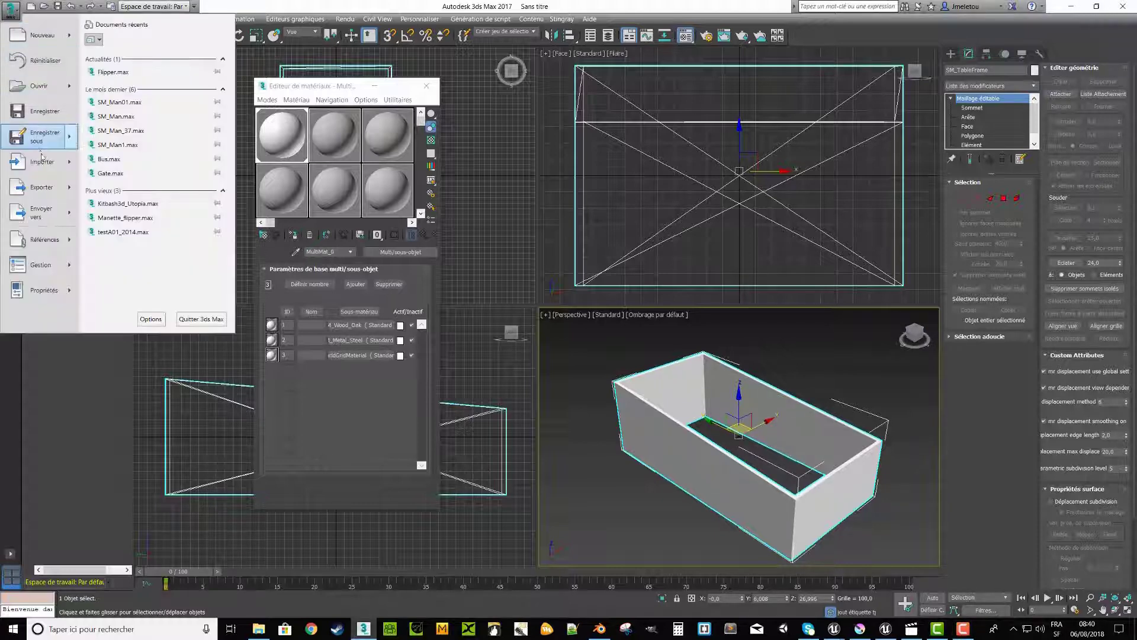
left_click(48, 185)
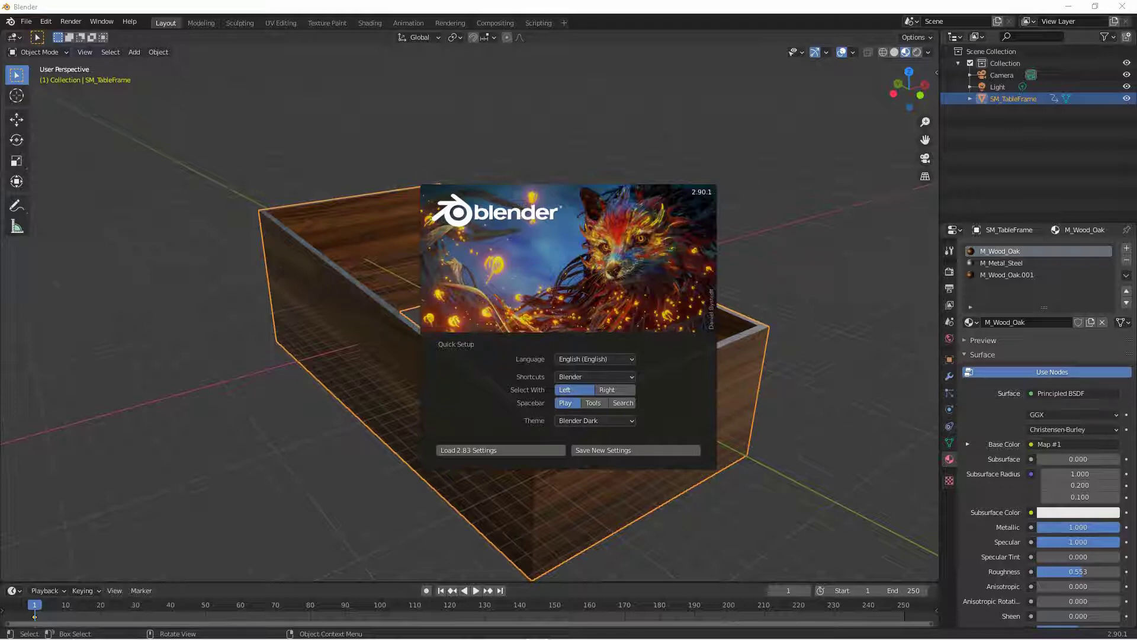
Step: Dismiss the Blender splash screen to view the wood-textured table frame
left_click(808, 260)
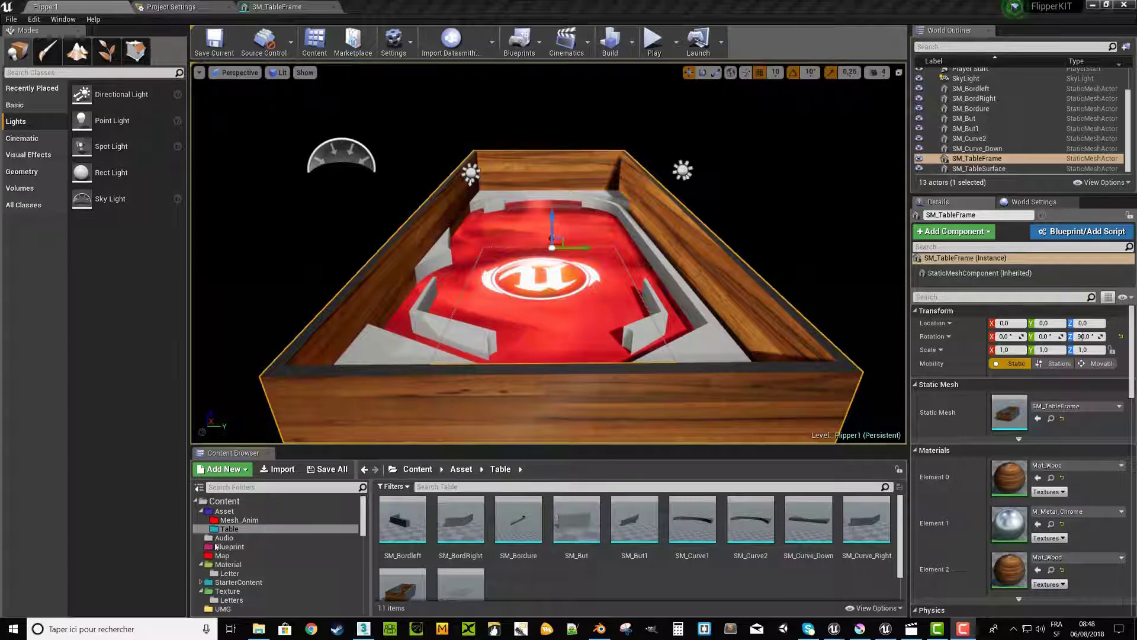
Step: Browse to Content > Asset > Table and delete SM_TableSurface from the level
left_click(218, 513)
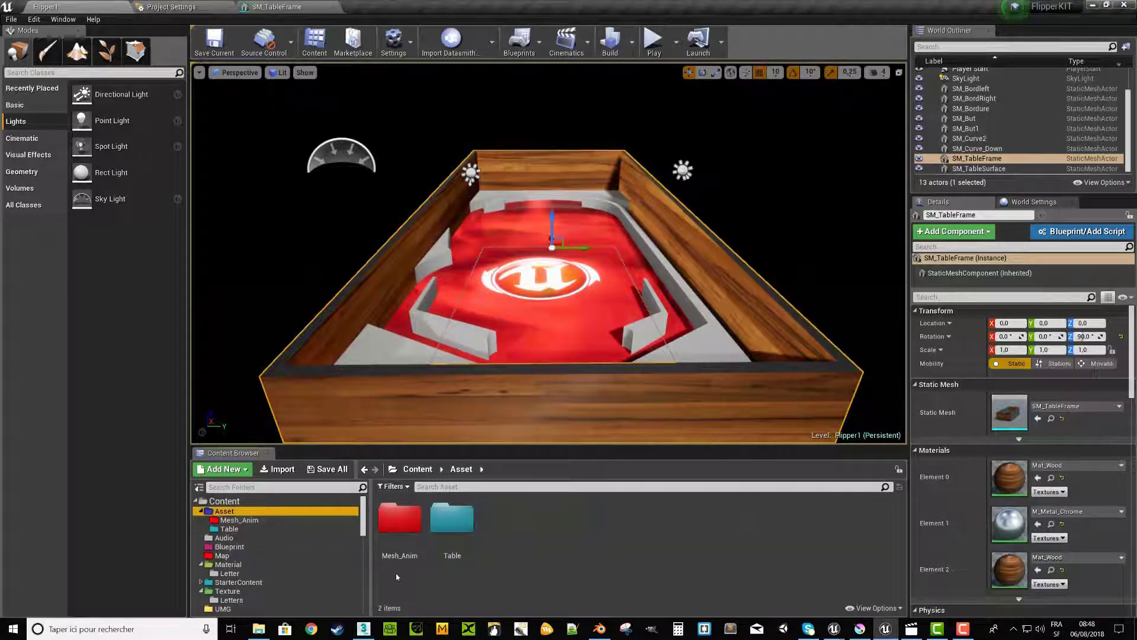
double_click(448, 521)
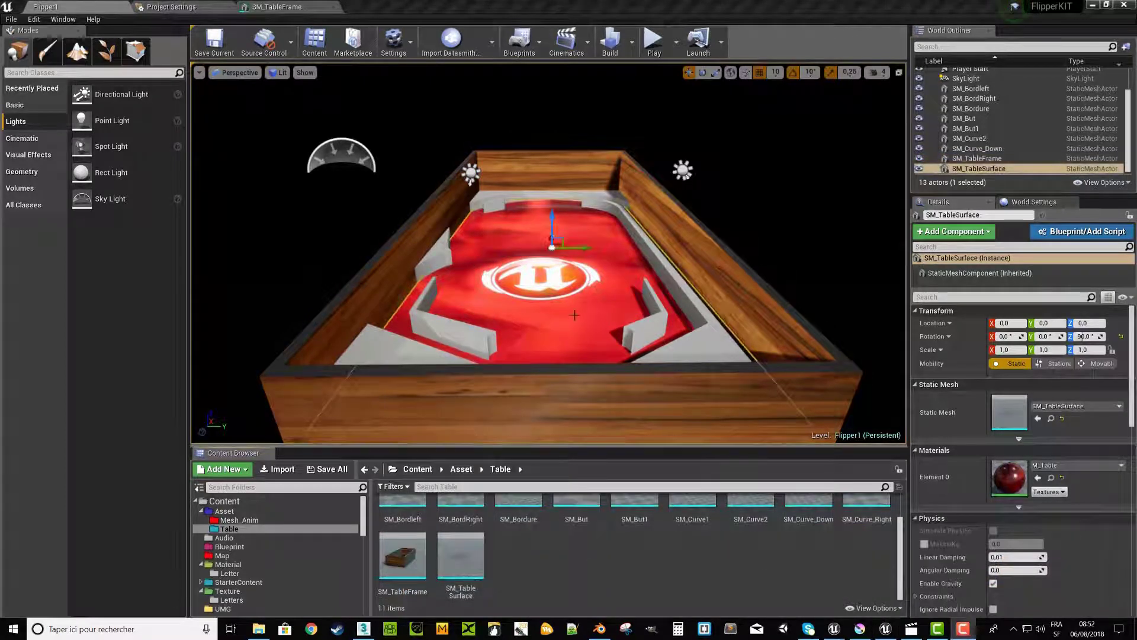
left_click(886, 629)
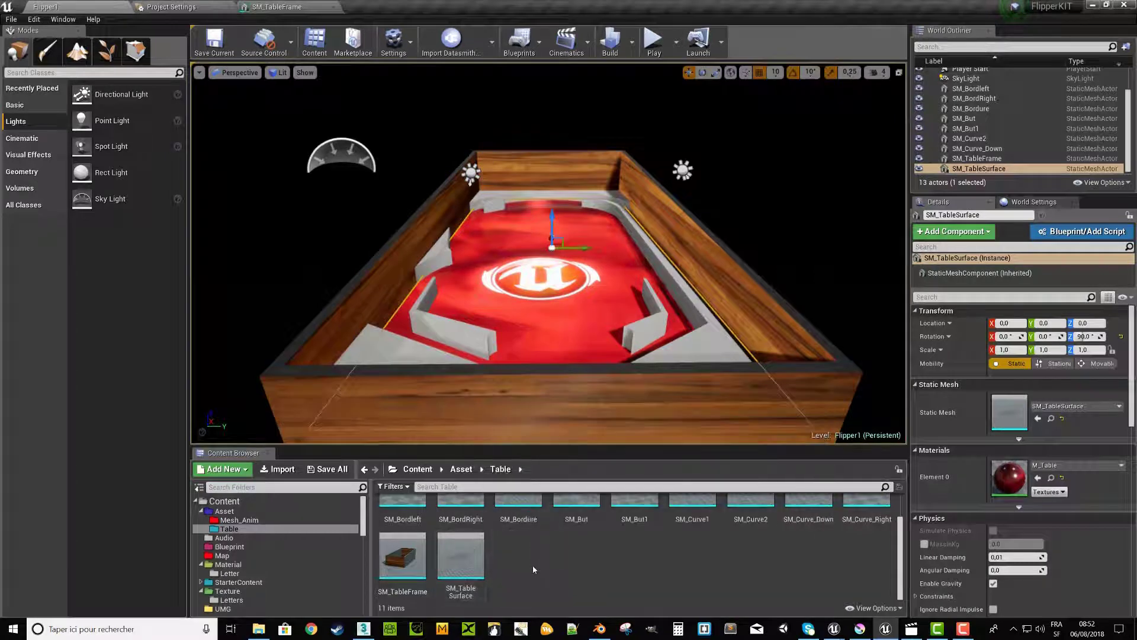
key("Delete")
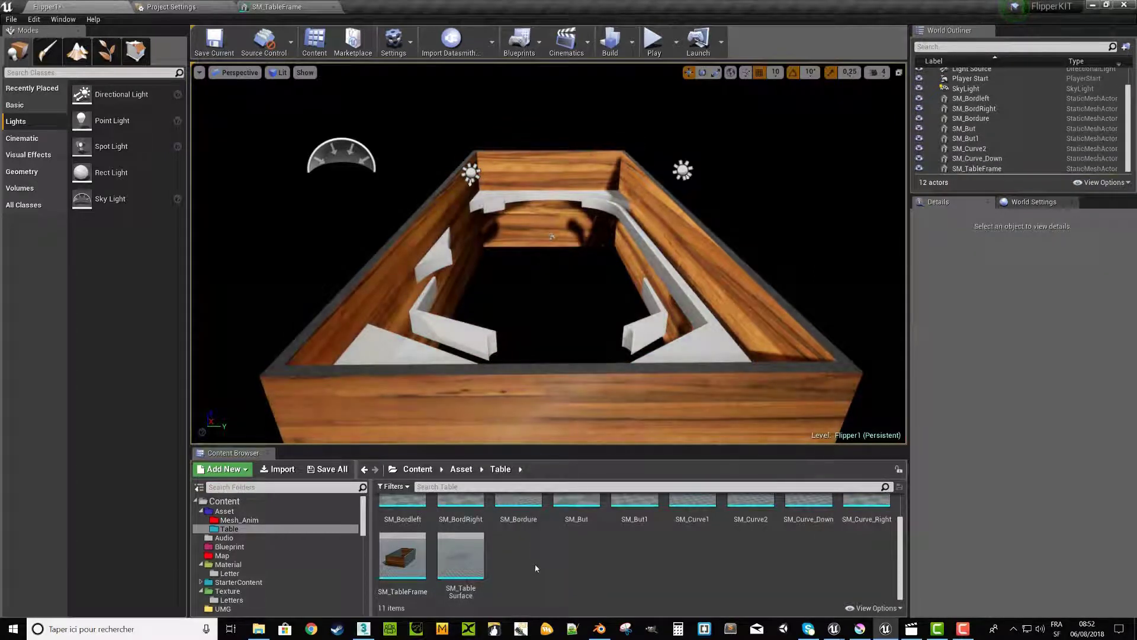
Step: Force-delete the SM_TableSurface asset from the Table folder despite its references
right_click(466, 563)
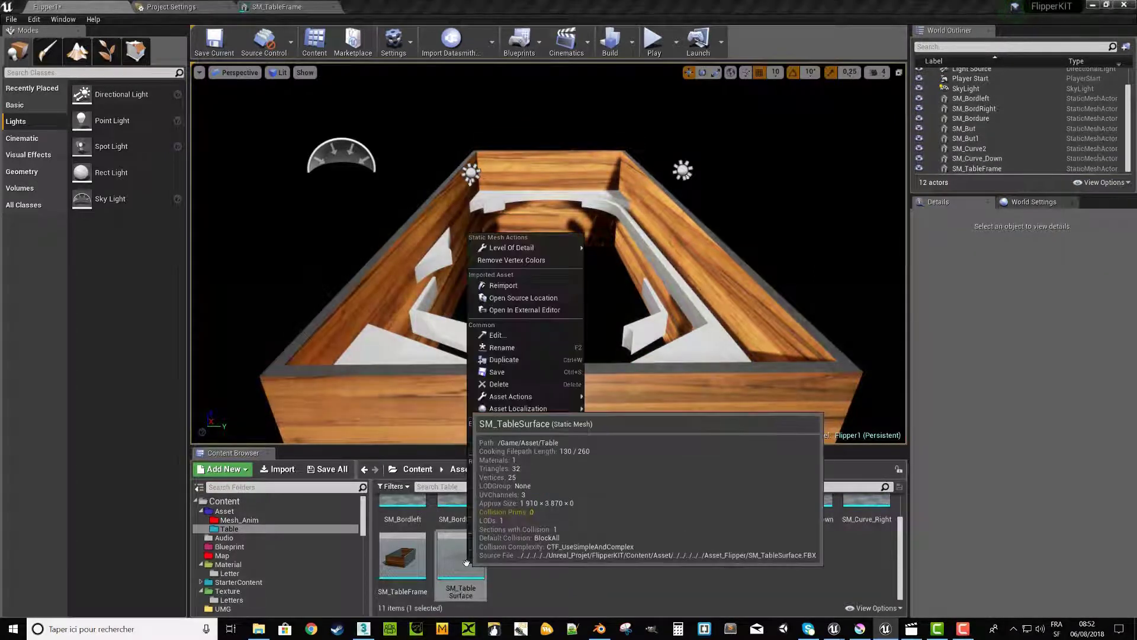
left_click(522, 384)
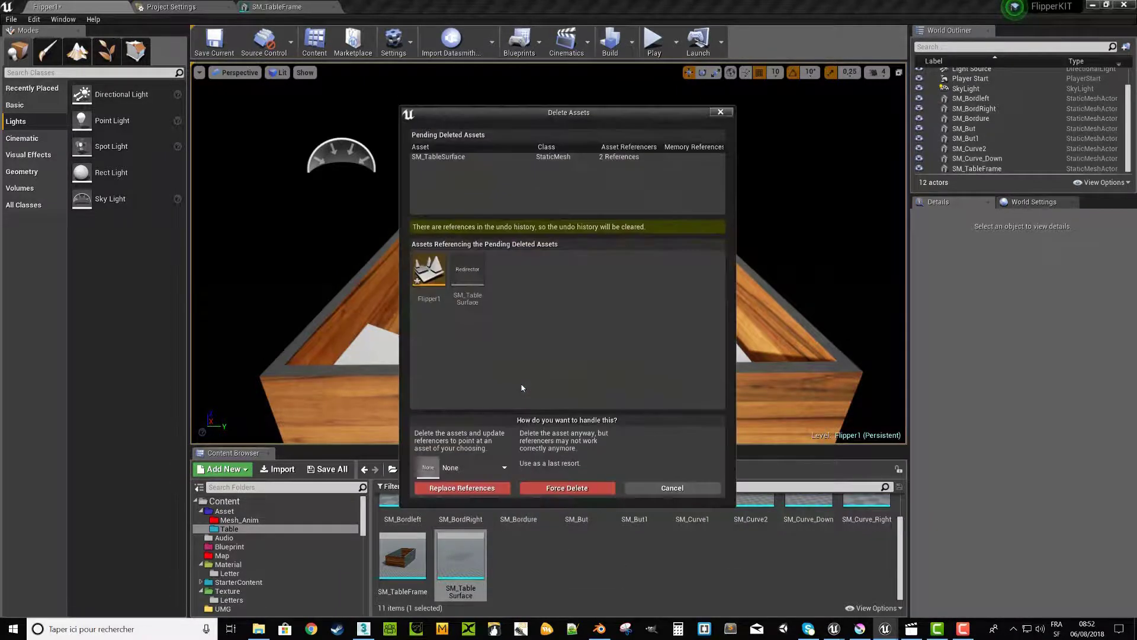
left_click(551, 490)
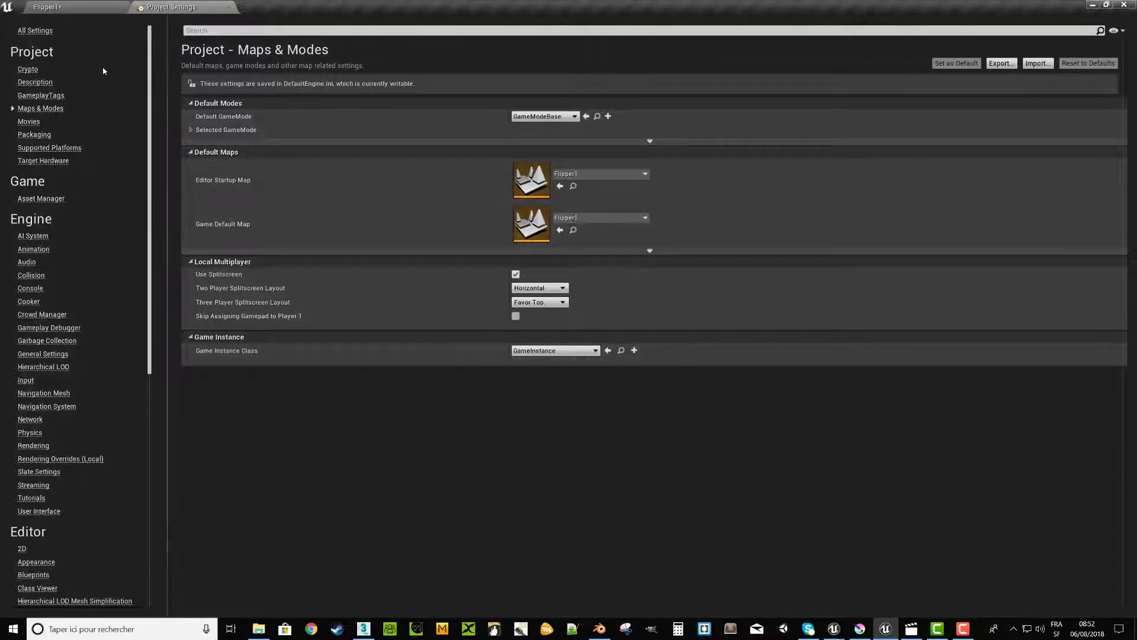
Step: Switch back to the Flipper1 level editor tab from Project Settings
left_click(77, 9)
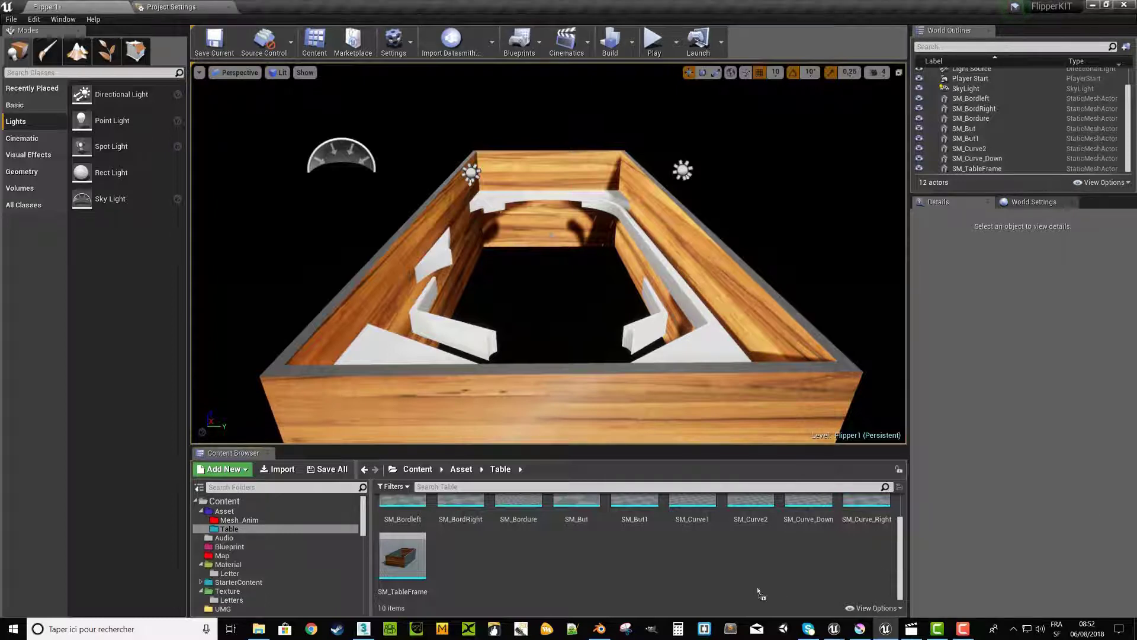
Step: Import the SM_TableSurface FBX into the Table folder with Auto Generate Collision off
left_click_drag(596, 556, 597, 560)
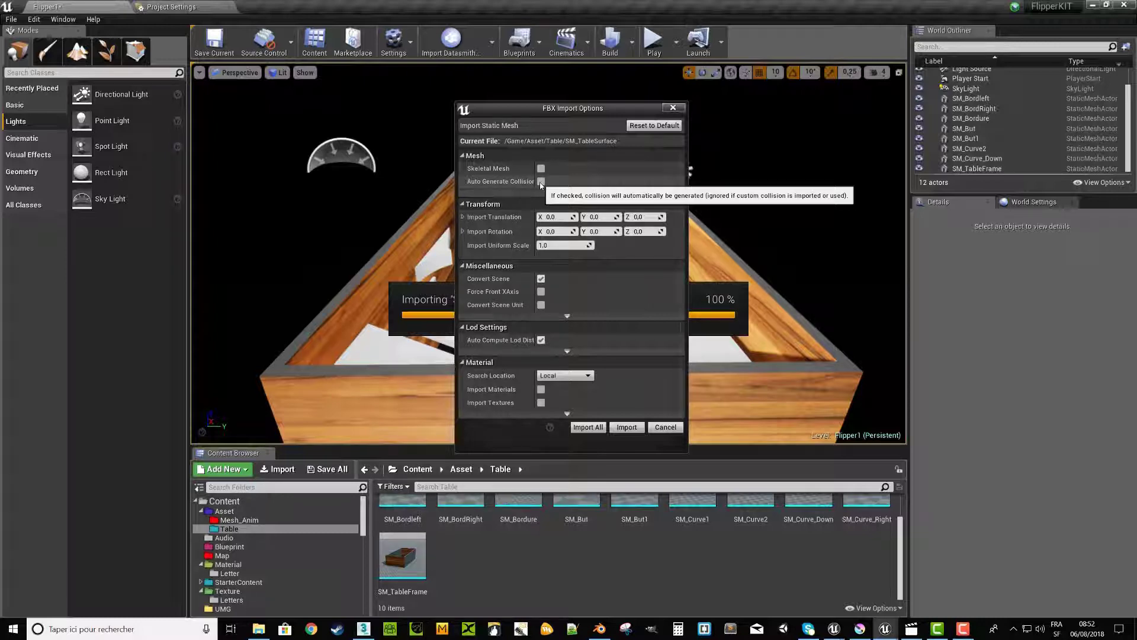
left_click(541, 181)
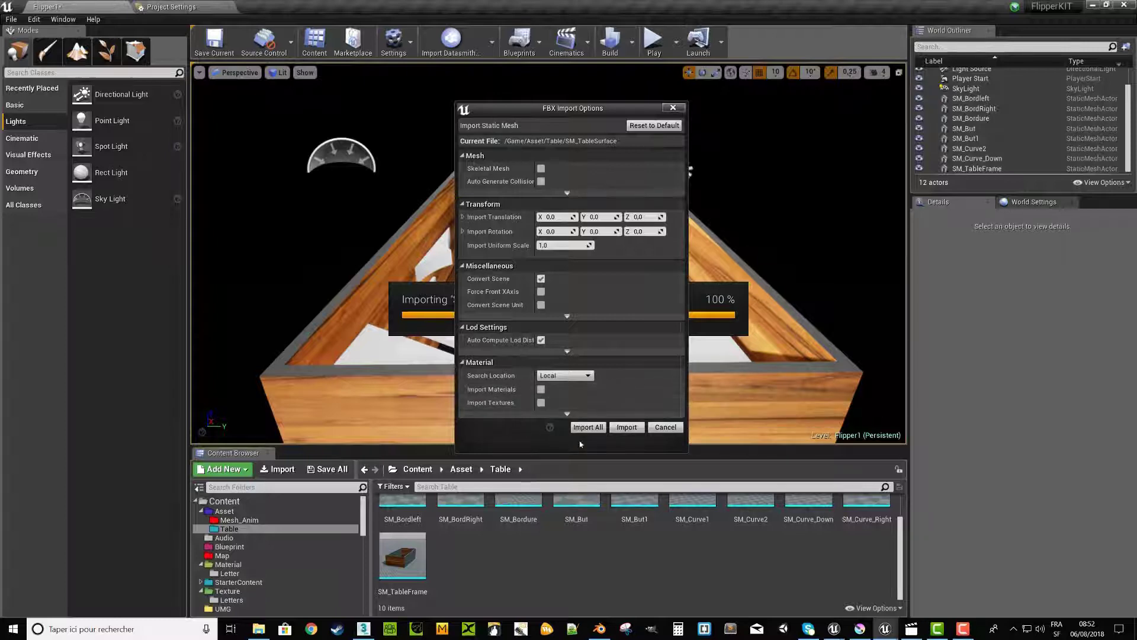
left_click(632, 429)
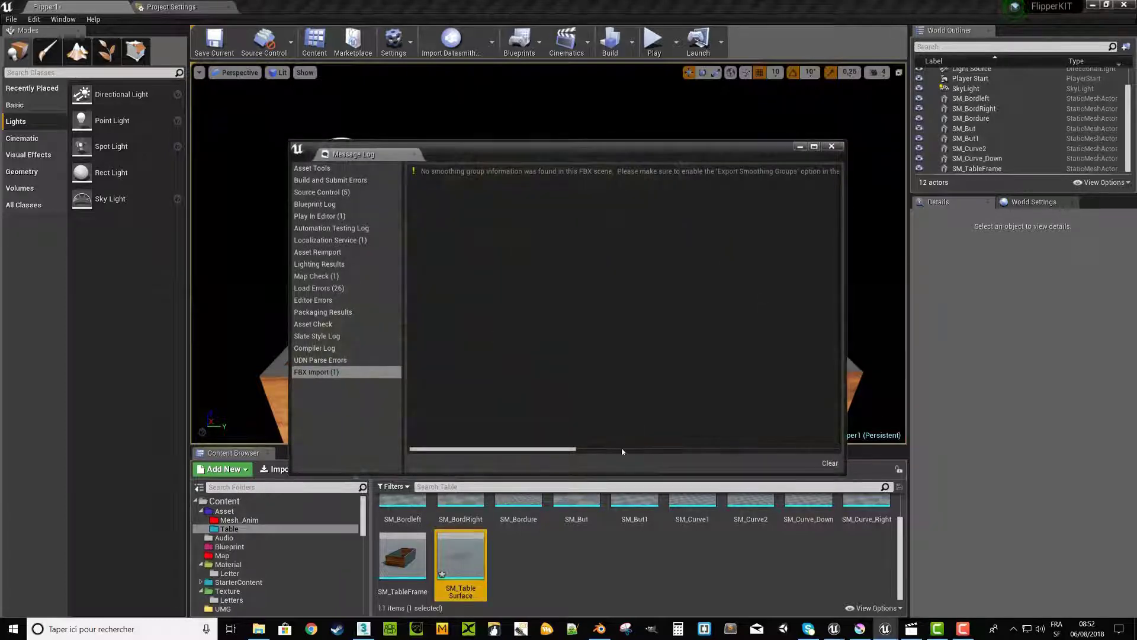
Step: Close the import message log and save the re-imported SM_TableSurface mesh
left_click(832, 146)
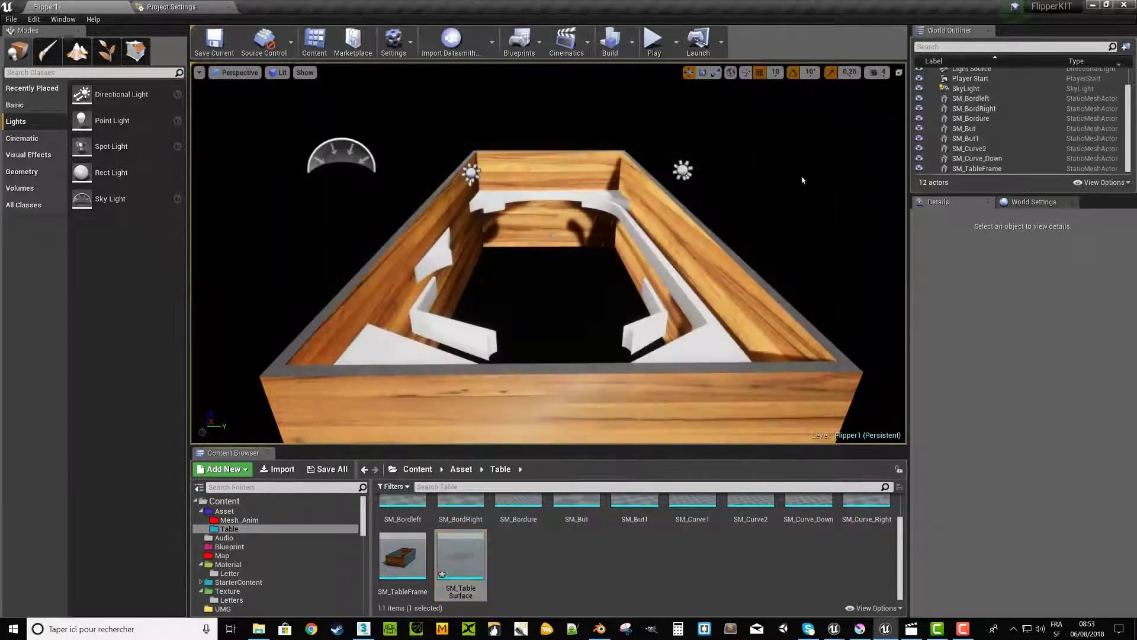
mouse_move(462, 554)
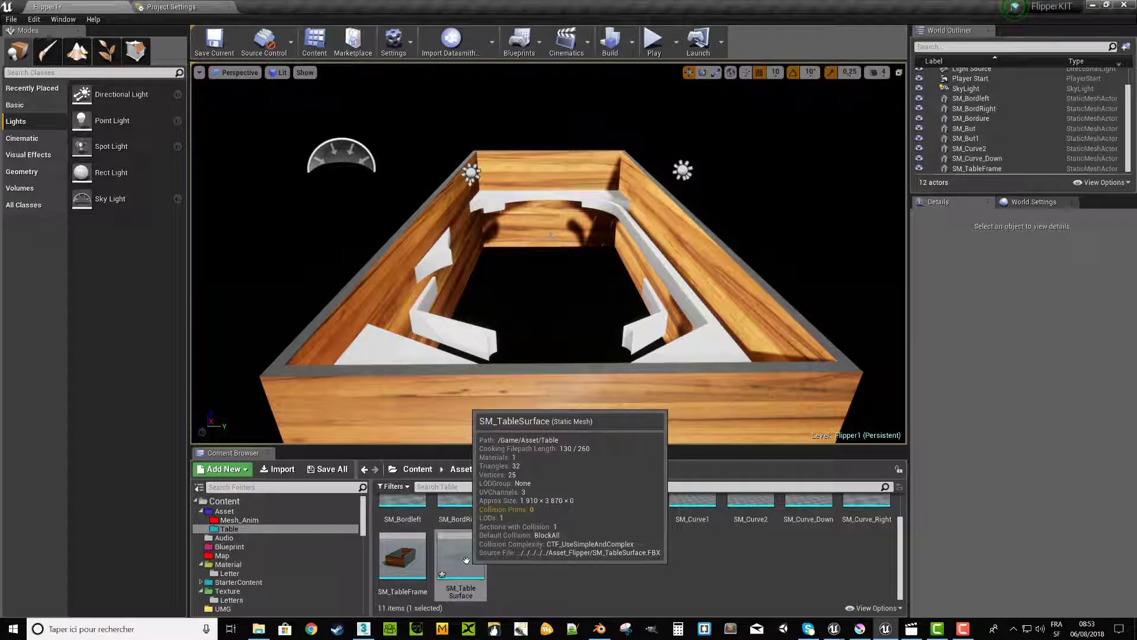
right_click(466, 559)
mouse_move(515, 405)
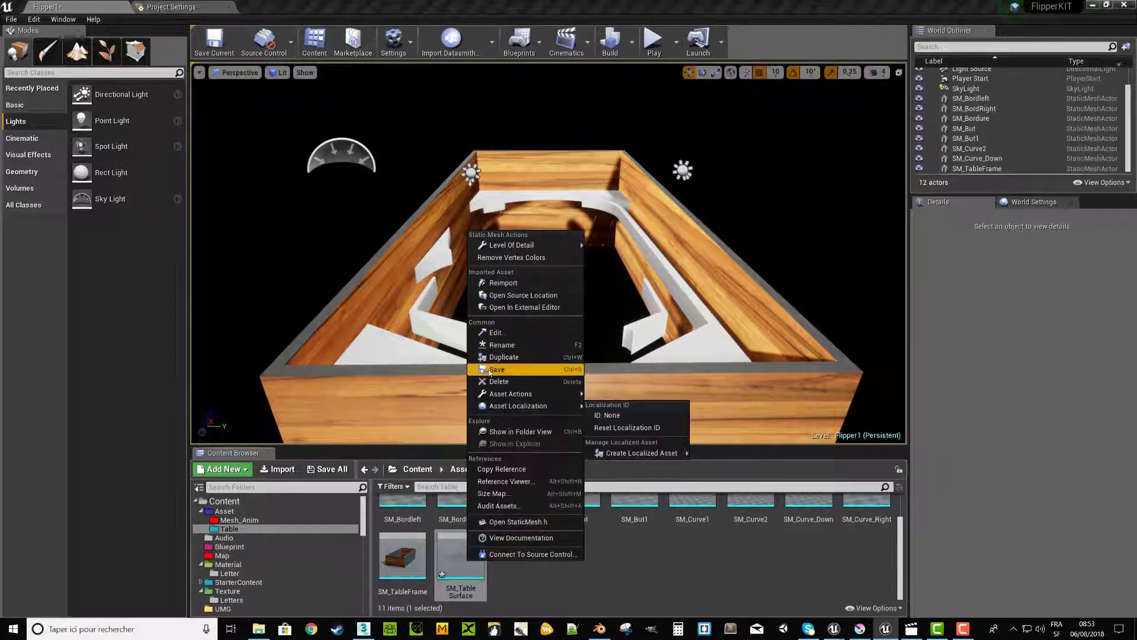
left_click(502, 370)
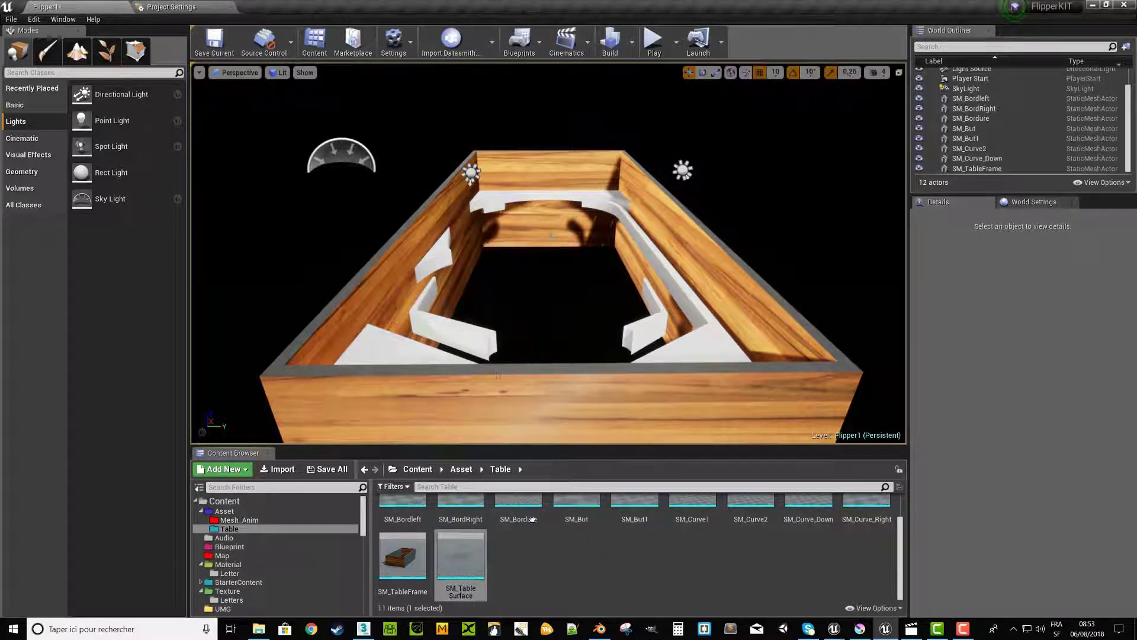
mouse_move(465, 562)
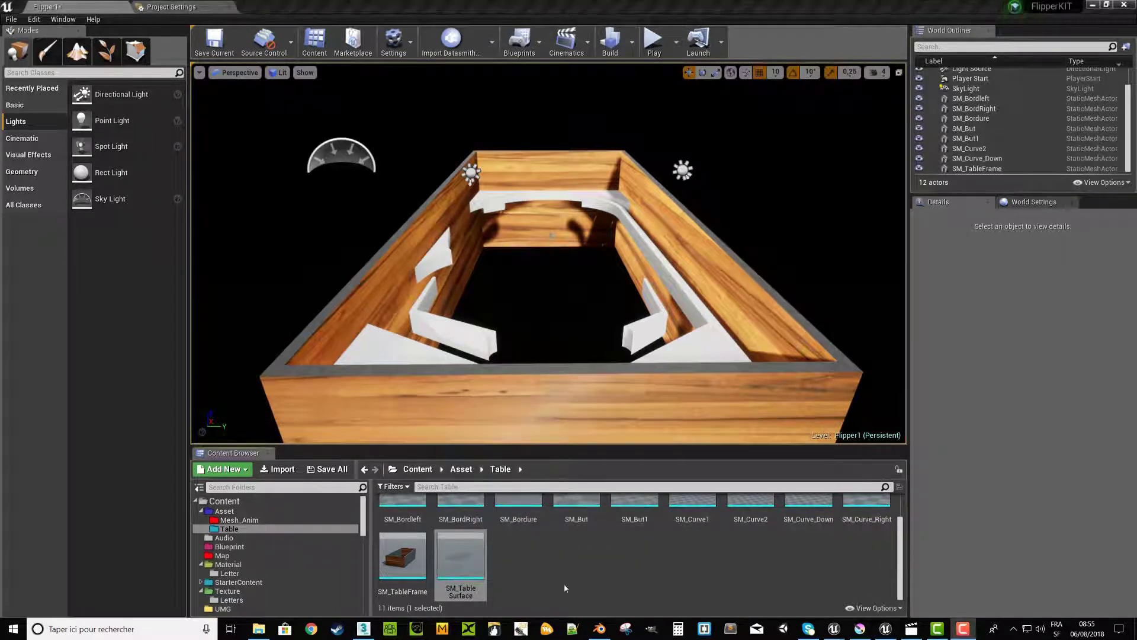
Step: Place SM_TableSurface in the level at location 0,0,0 with a 90° yaw
mouse_move(481, 576)
left_mouse_down()
mouse_move(596, 356)
mouse_move(594, 304)
left_mouse_up()
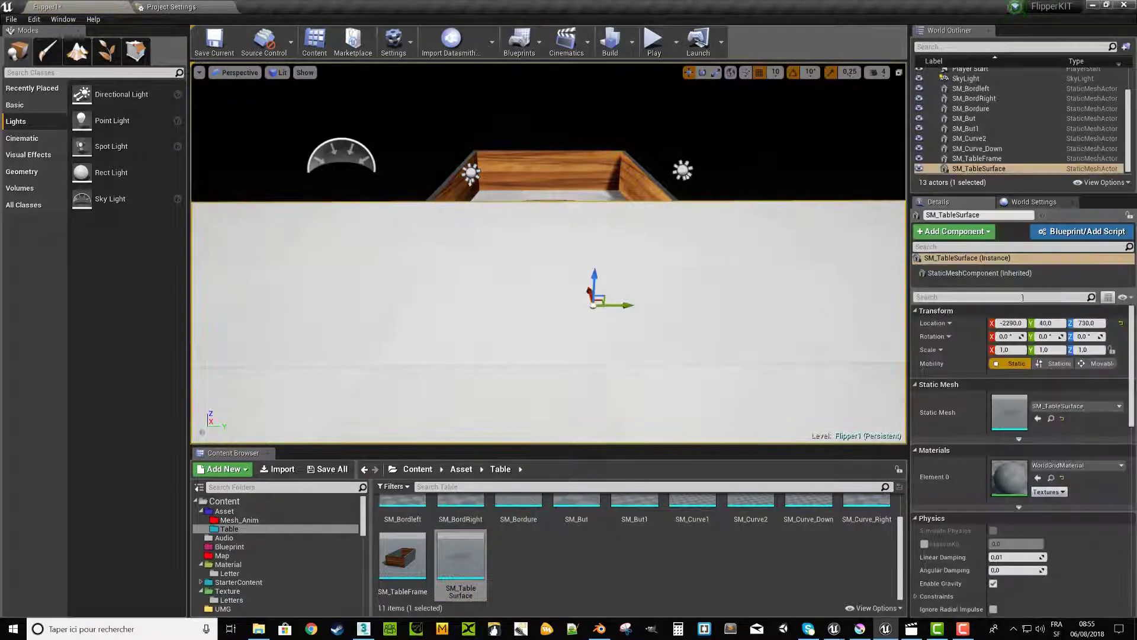
left_click(1121, 324)
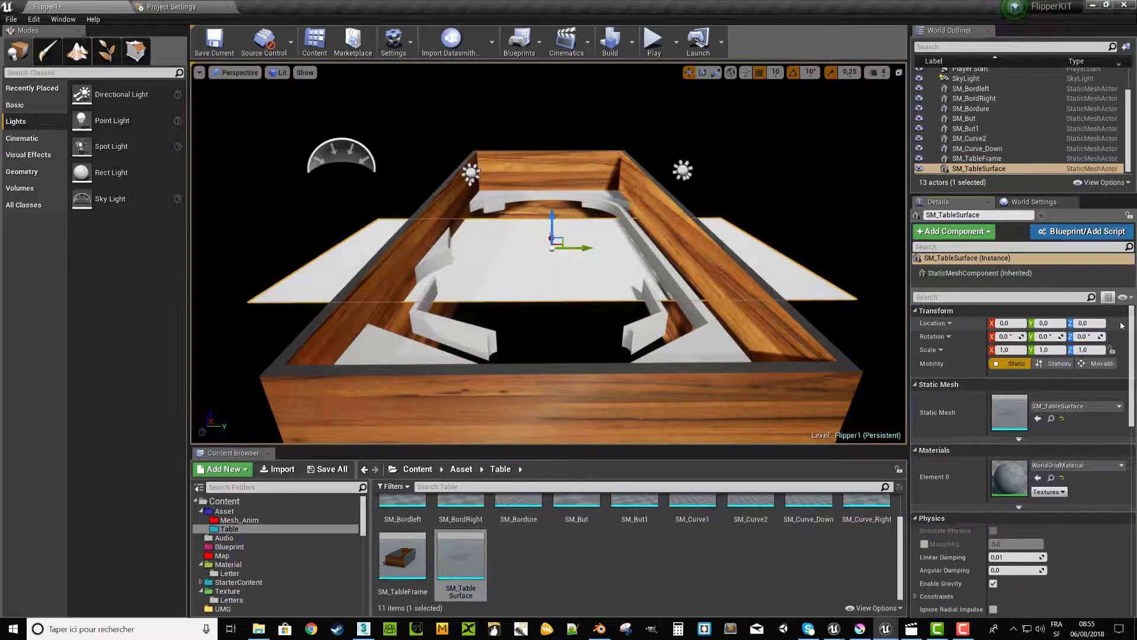
left_click(1090, 337)
key("Return")
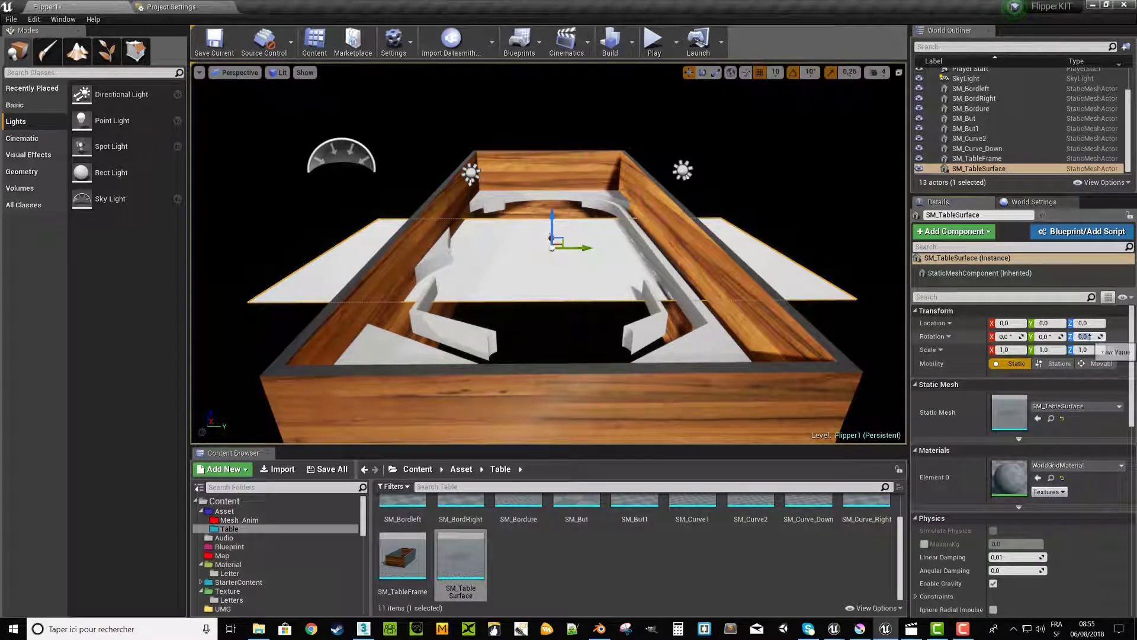
type("90")
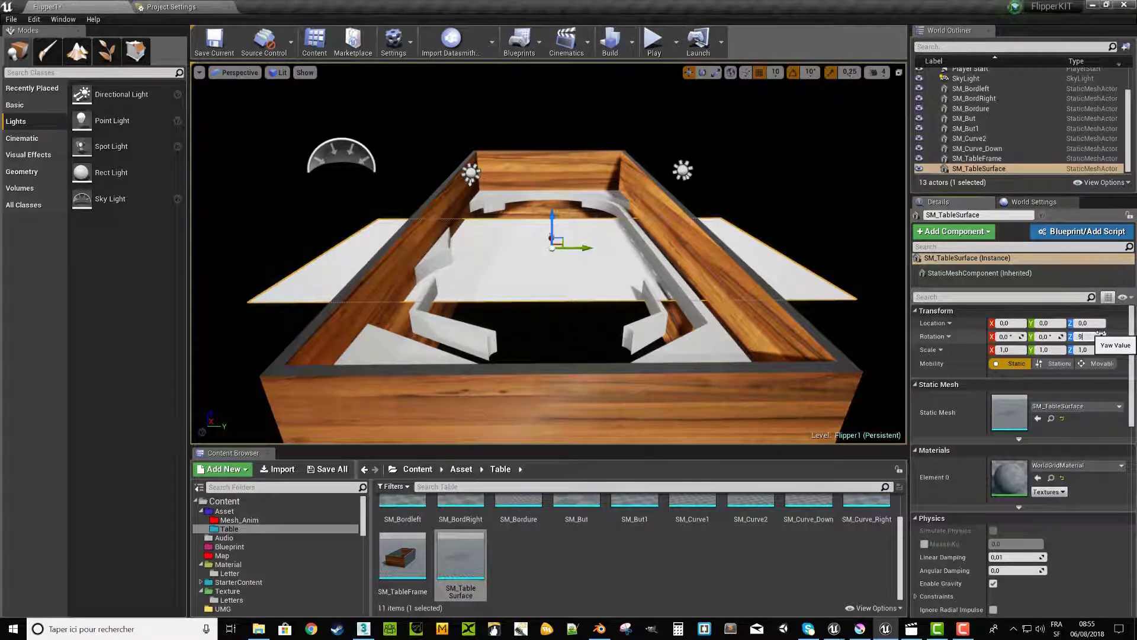
key("Return")
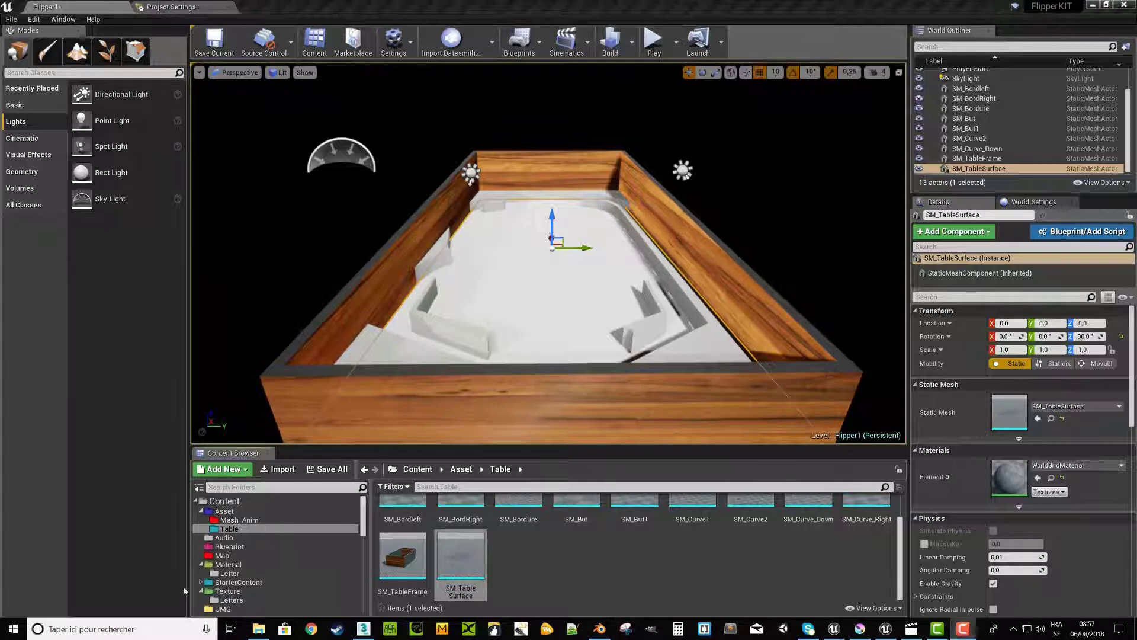
Step: Open the M_Table material from the Material folder
left_click(210, 569)
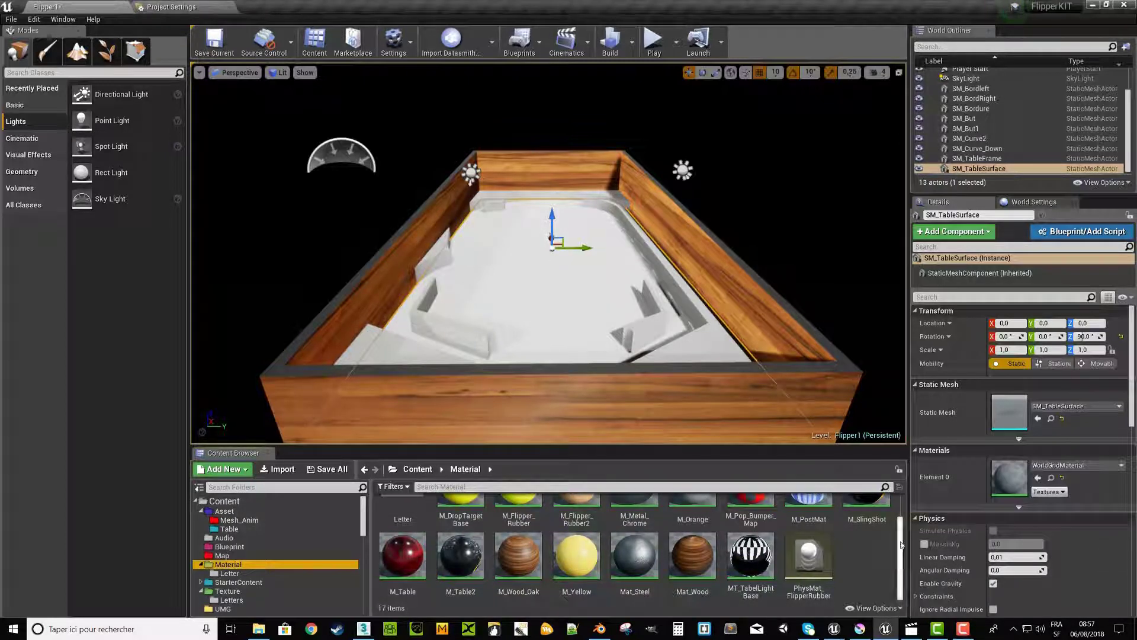
left_click_drag(900, 551, 906, 511)
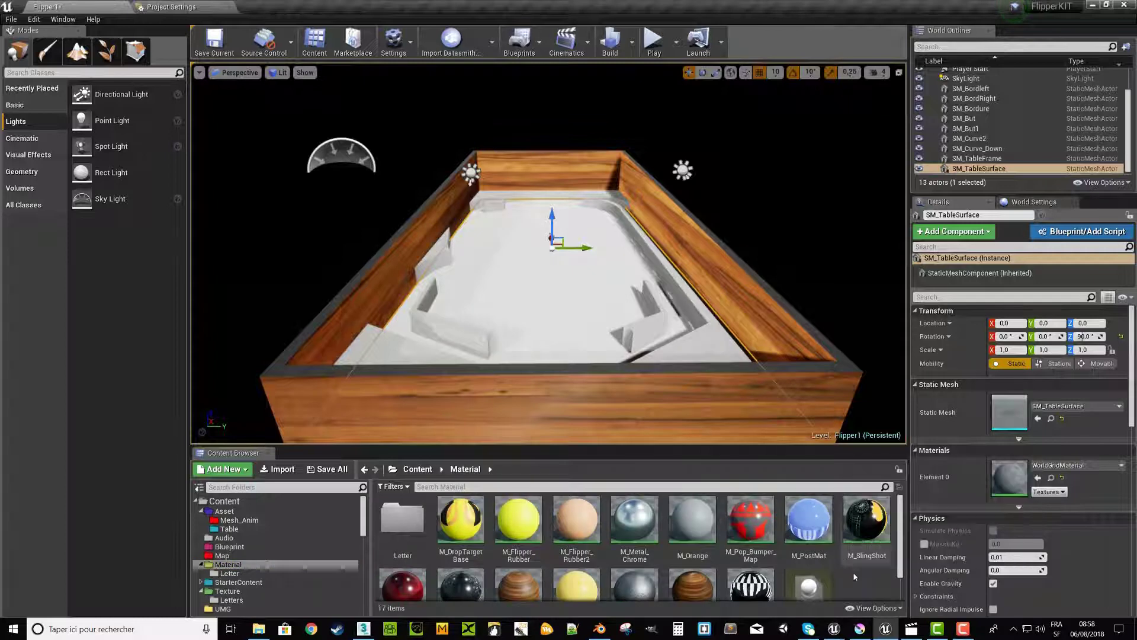
scroll(900, 570, "down", 2)
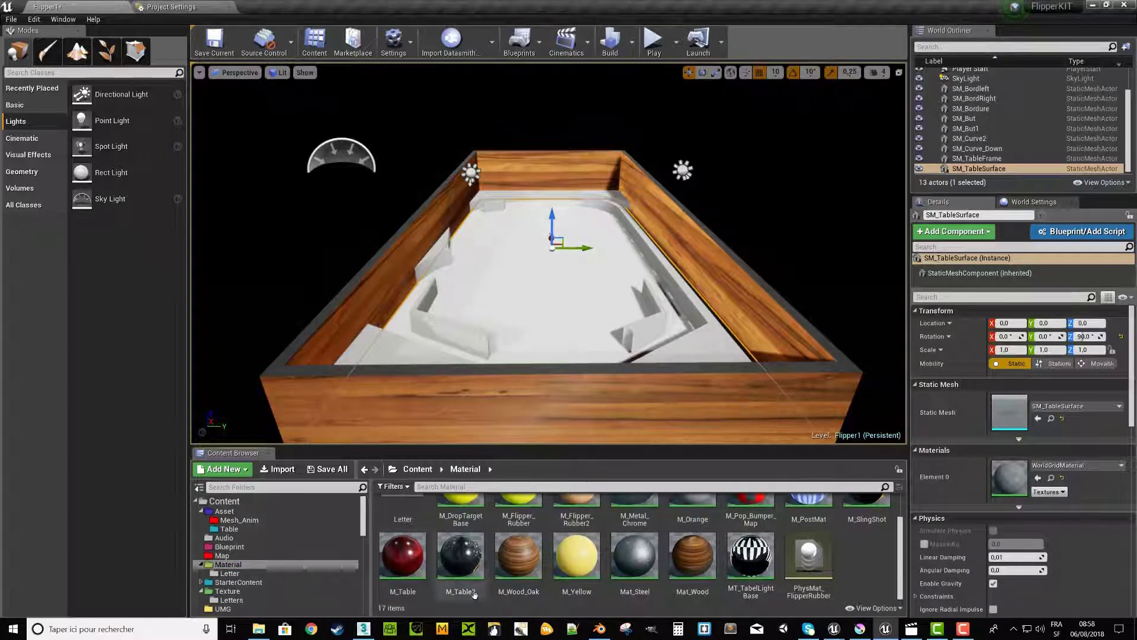
double_click(415, 561)
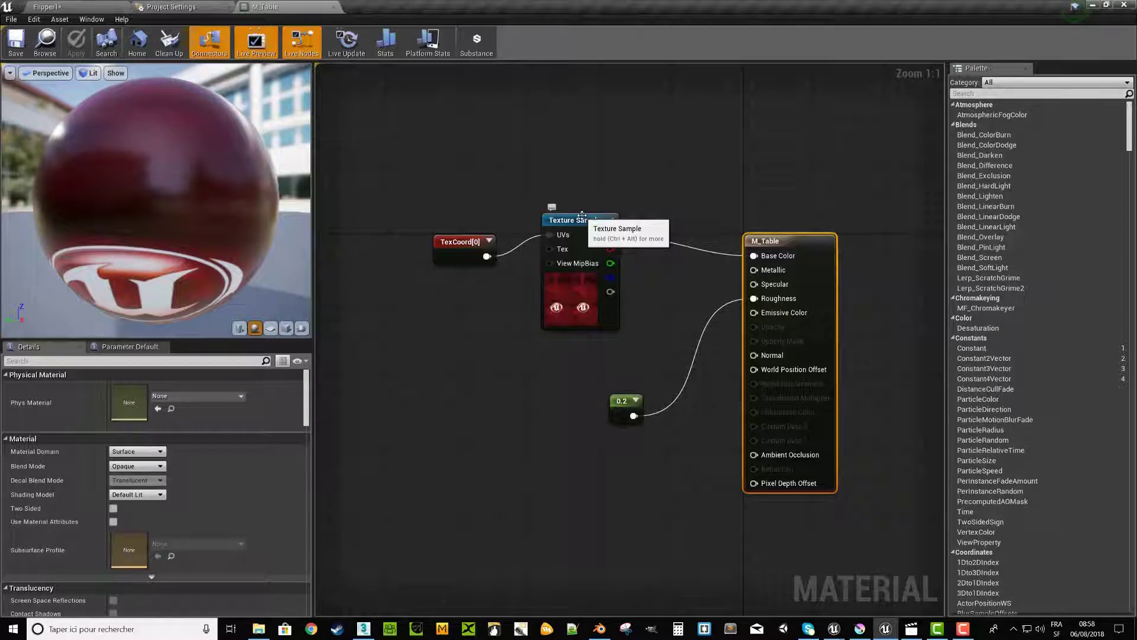
Step: Review the T_TableSurface texture and 2.0 by 1.0 TexCoord tiling, then return to Flipper1
left_click(574, 286)
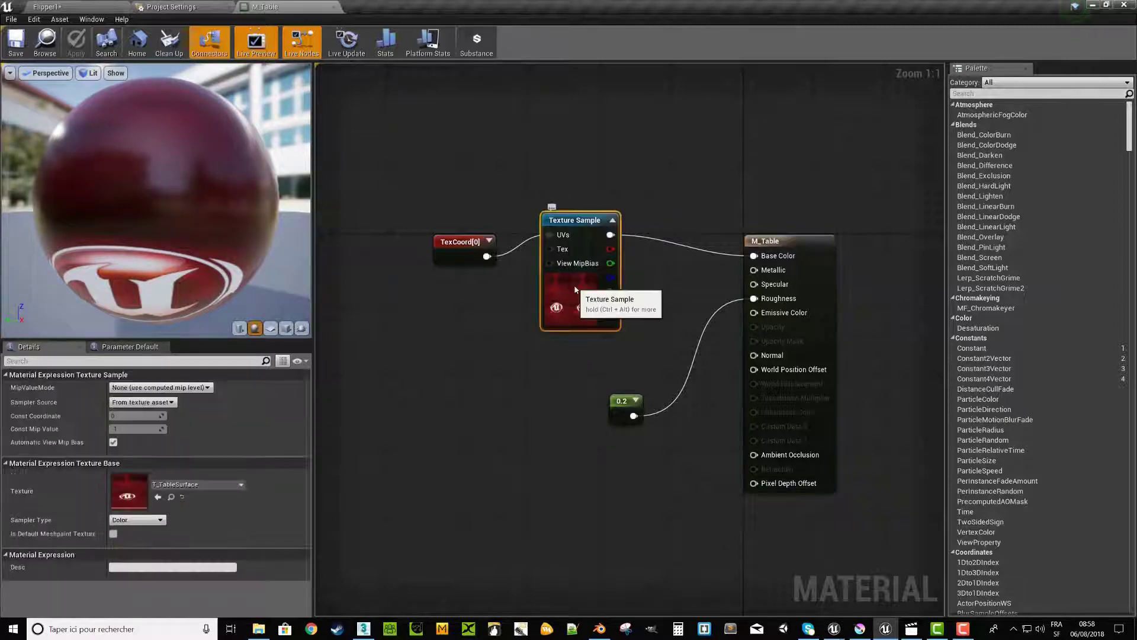
left_click(171, 497)
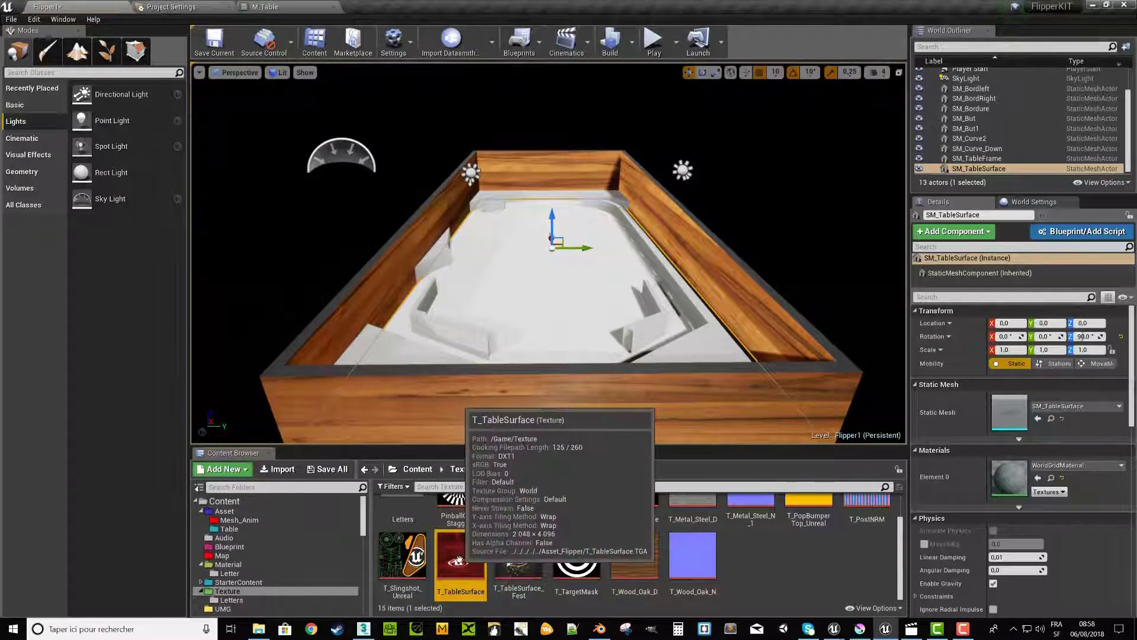
mouse_move(463, 551)
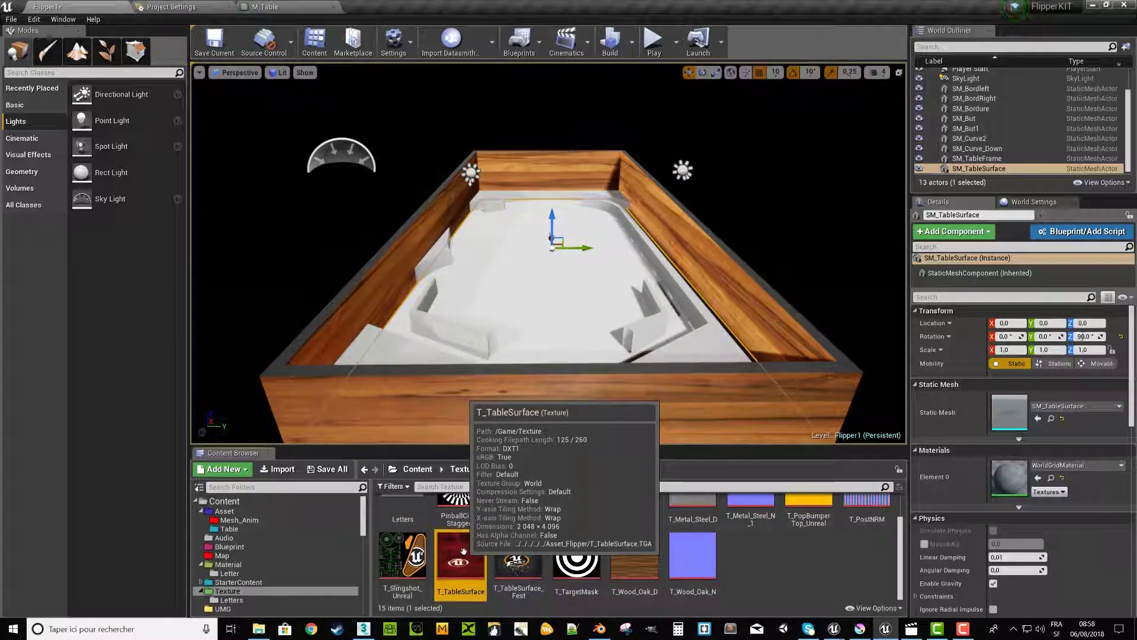
left_click(307, 8)
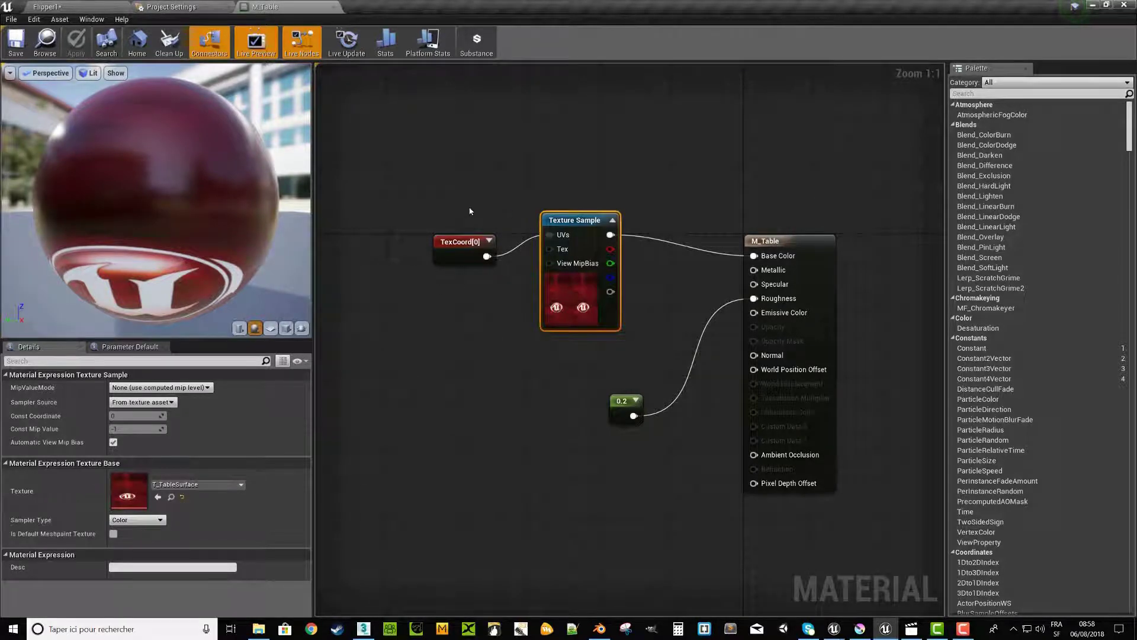
left_click(454, 261)
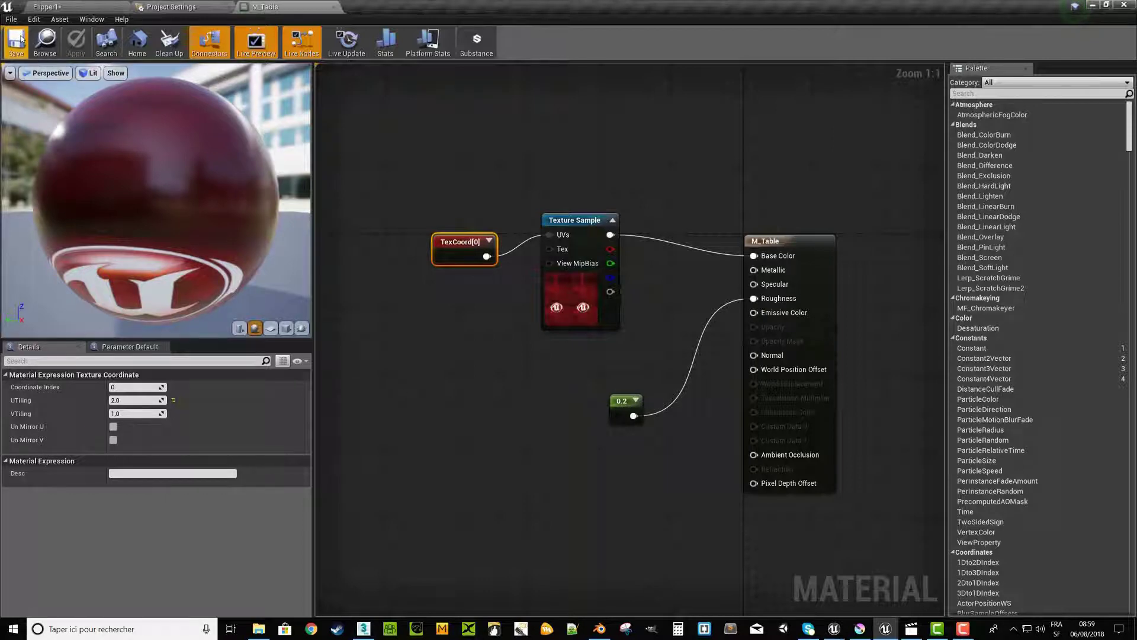
left_click(82, 13)
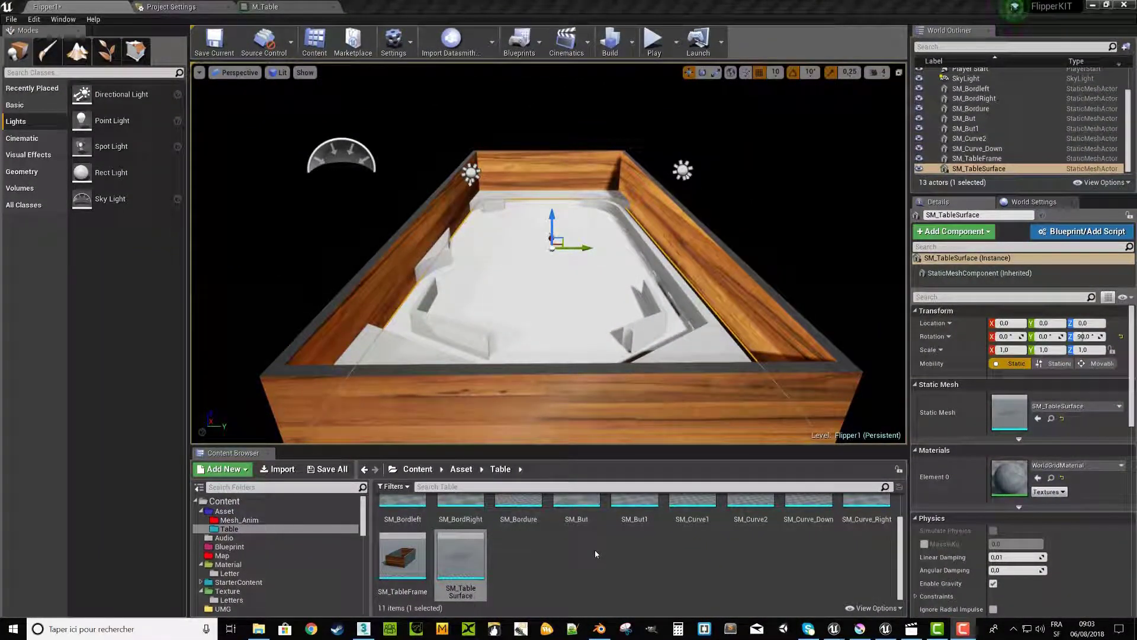
Step: Open SM_TableSurface in the static mesh editor and orbit around it
double_click(461, 555)
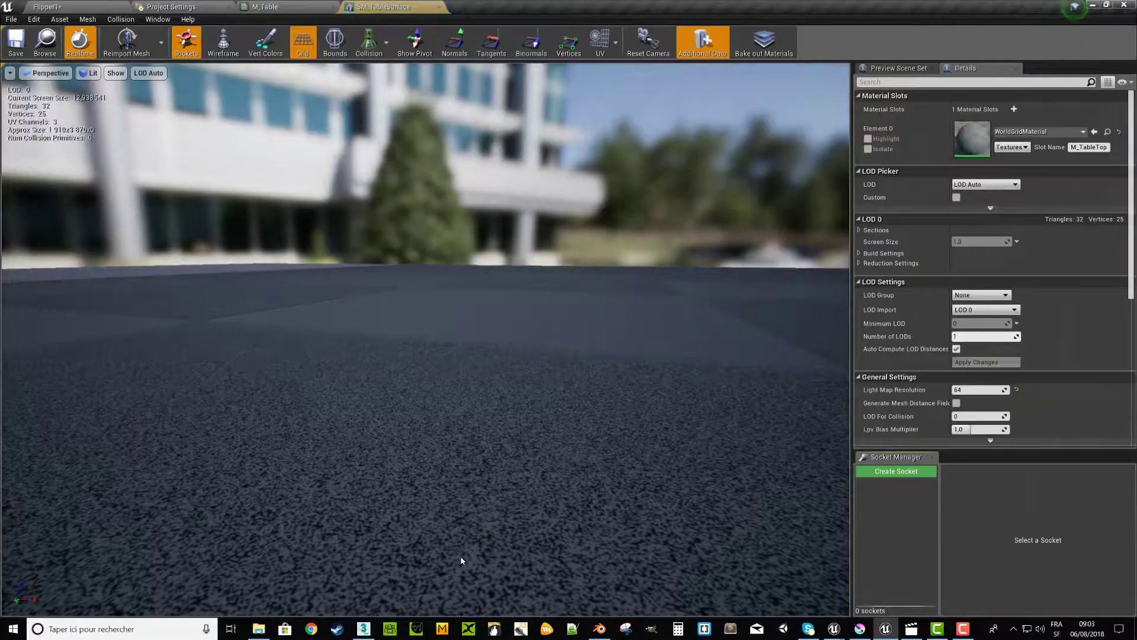
scroll(472, 463, "down", 3)
scroll(472, 463, "down", 2)
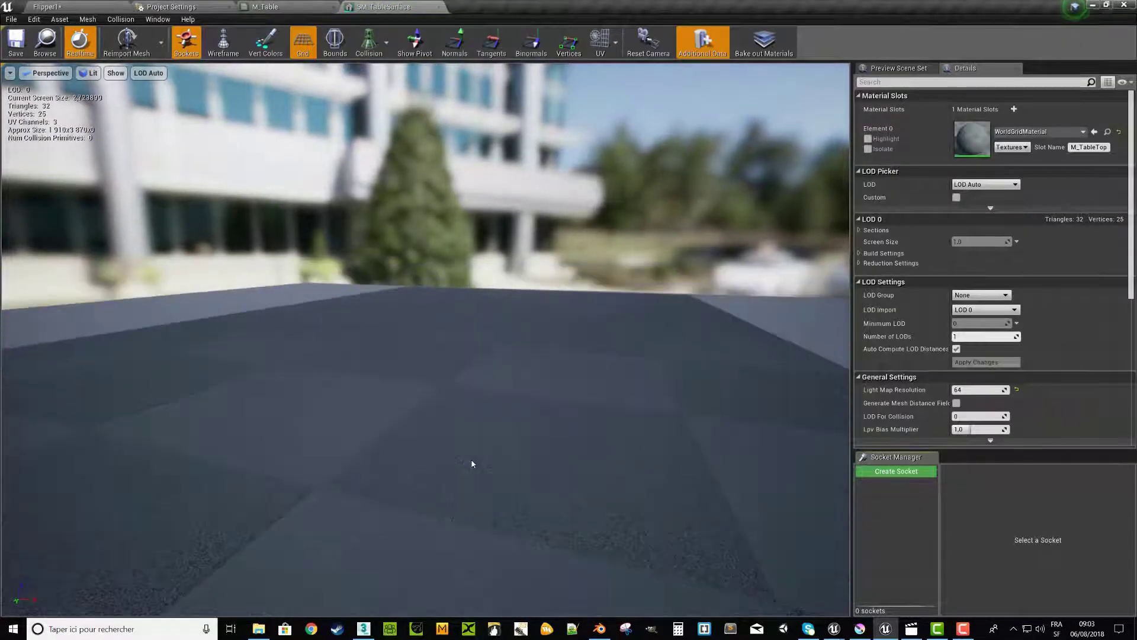
scroll(472, 464, "down", 3)
scroll(472, 463, "down", 2)
scroll(472, 463, "down", 1)
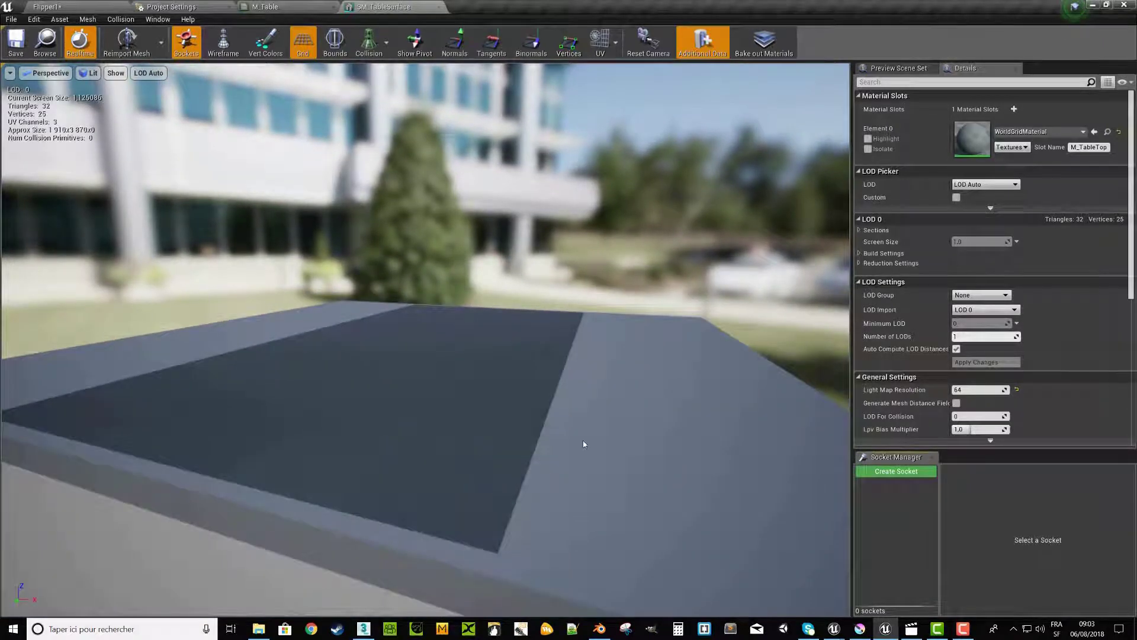
left_click_drag(583, 444, 623, 435)
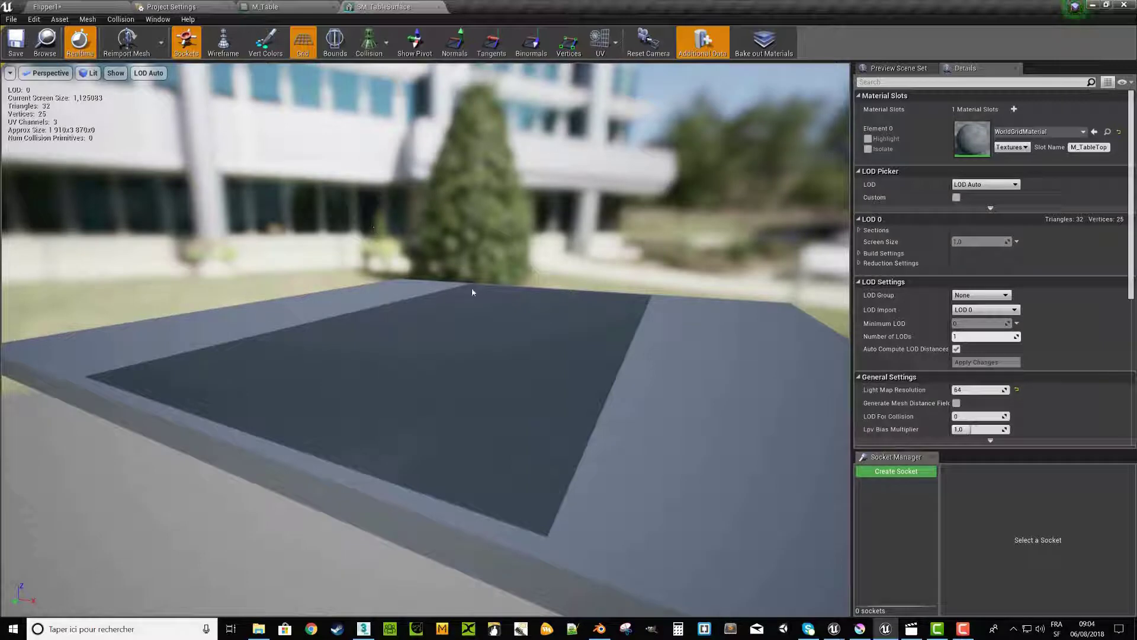
Step: Add a simplified box collision and briefly highlight the M_TableTop material slot
left_click(120, 20)
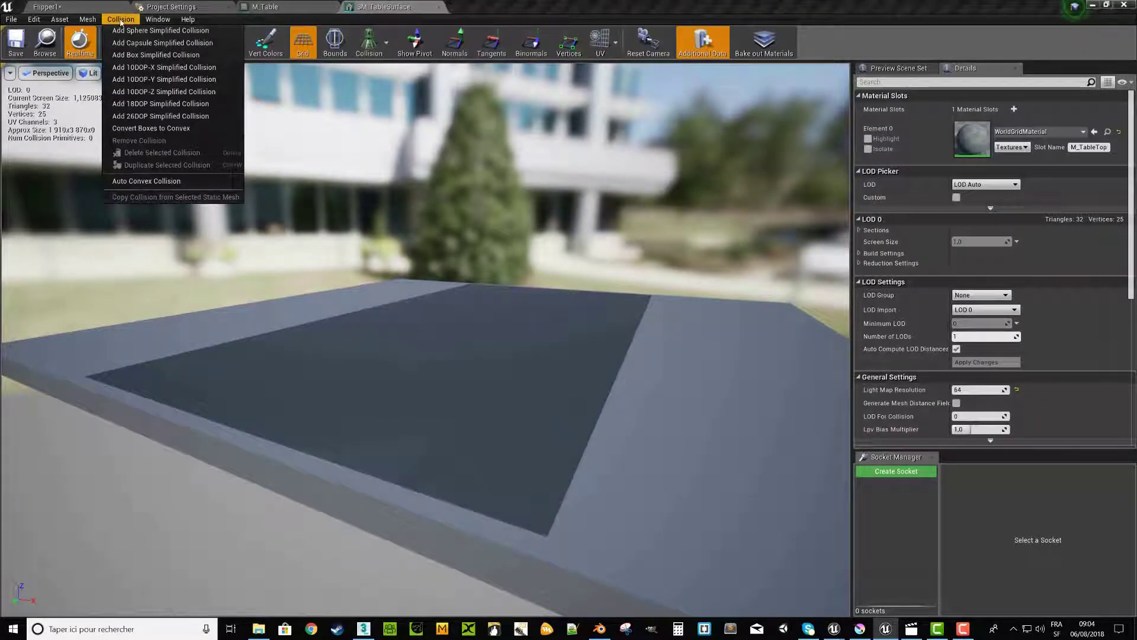
left_click(150, 55)
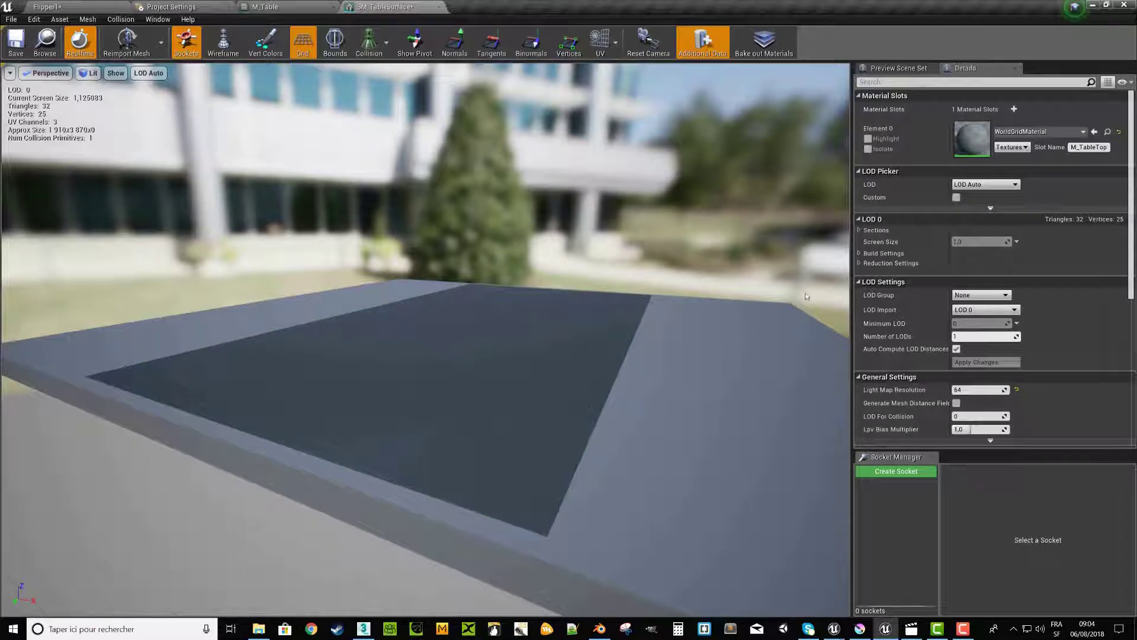
left_click(869, 139)
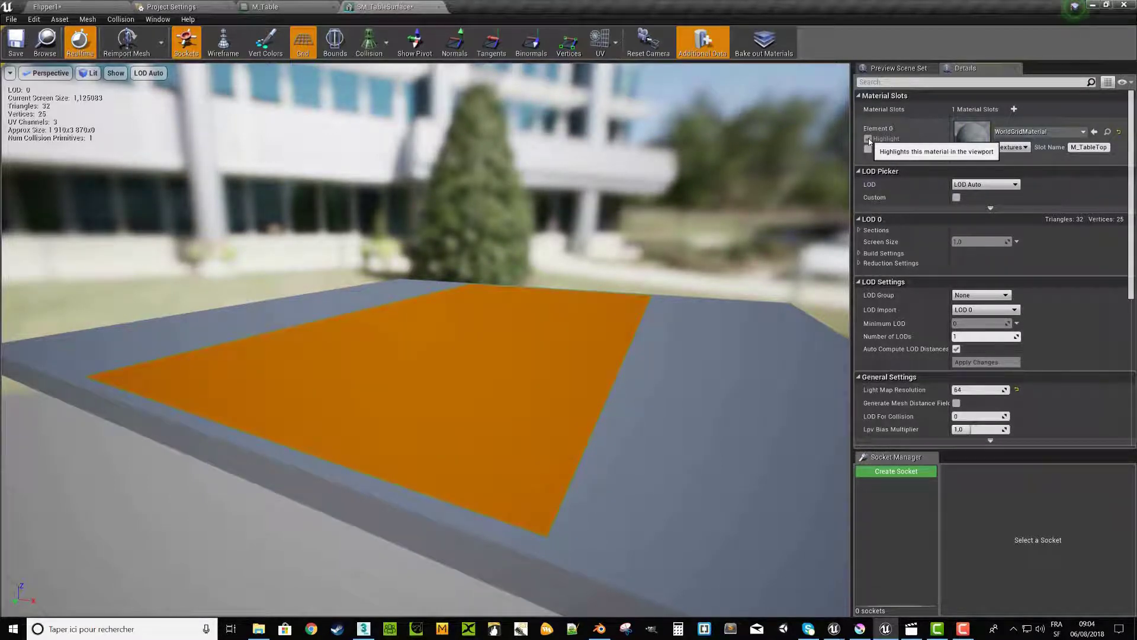
left_click(869, 139)
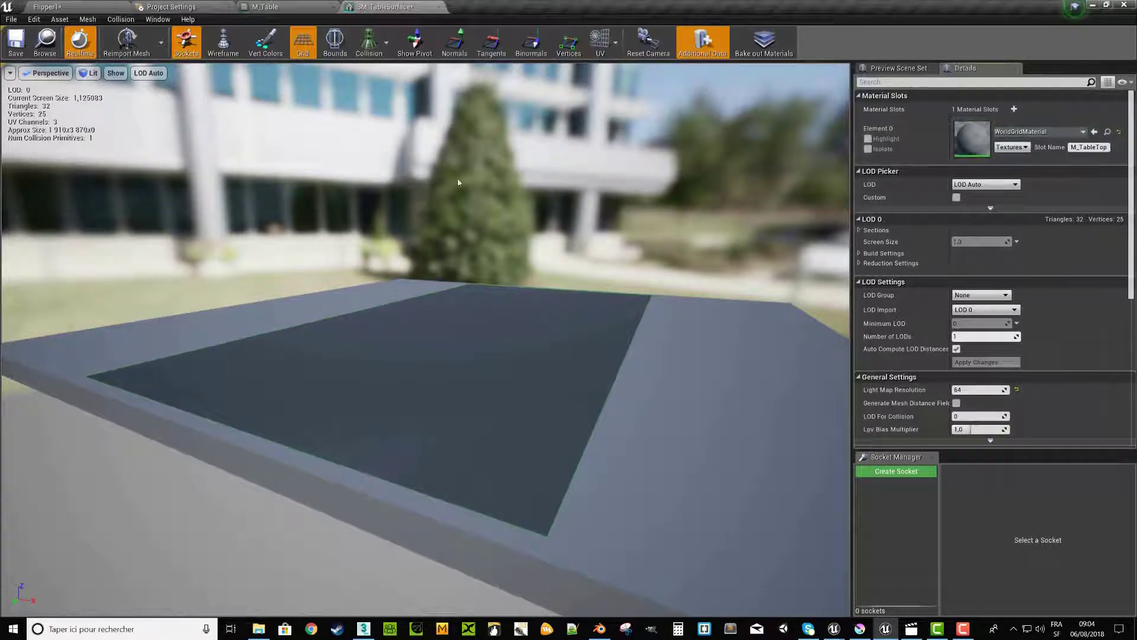
Step: Assign the M_Table material to SM_TableSurface's table-top slot
left_click(74, 7)
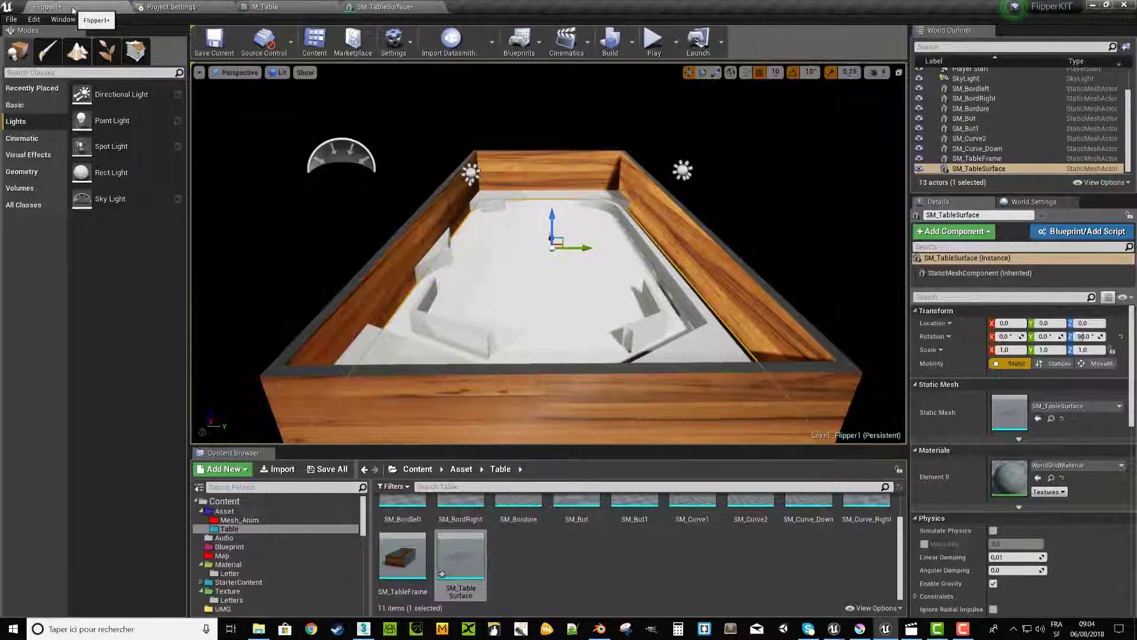
left_click(226, 564)
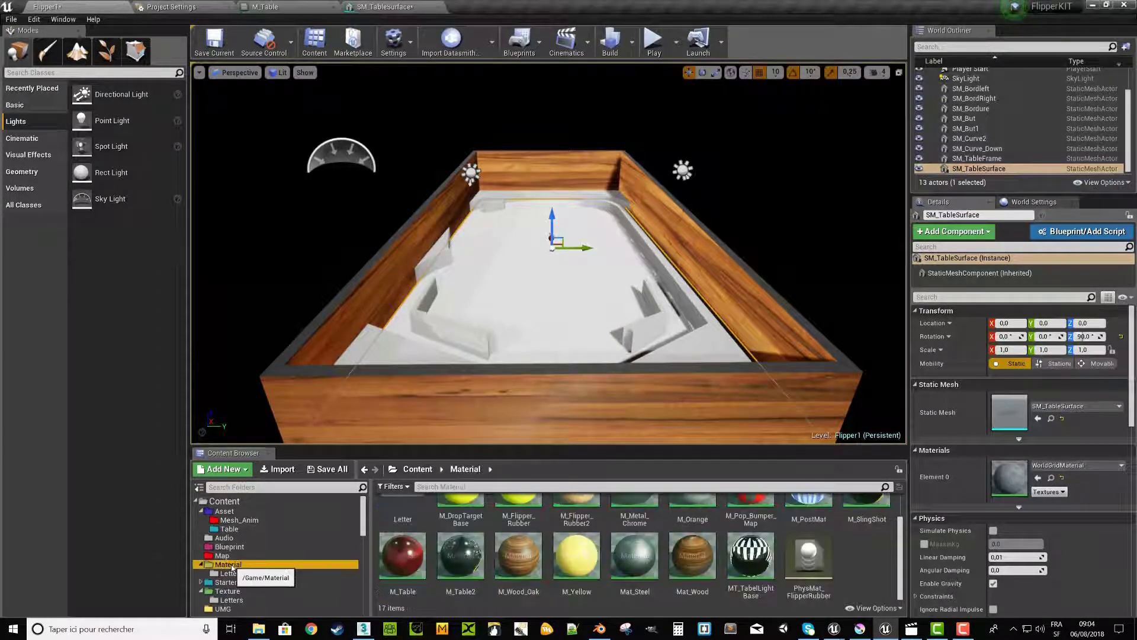
left_click(407, 554)
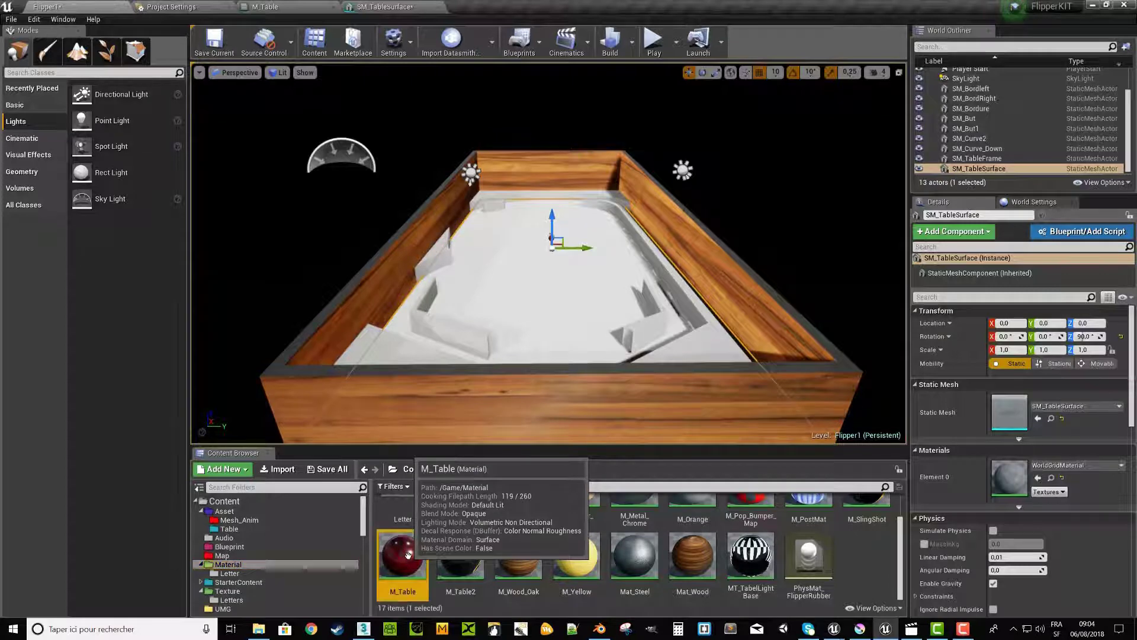
left_click(388, 8)
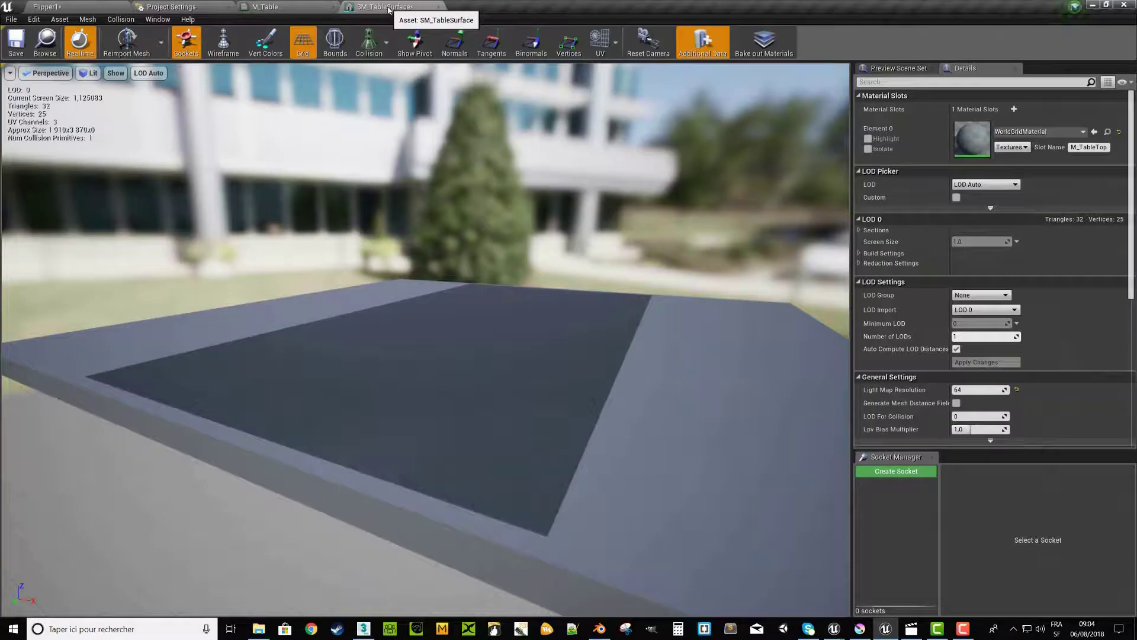
left_click(1095, 131)
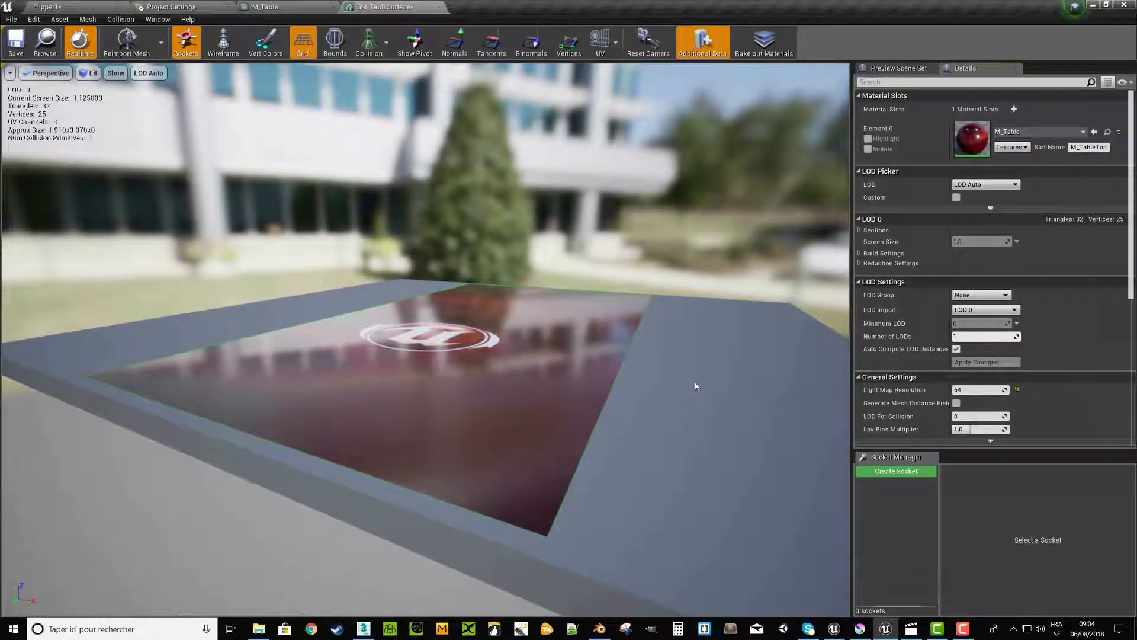
Step: Save the SM_TableSurface mesh and return to the Flipper1 level
scroll(694, 383, "up", 1)
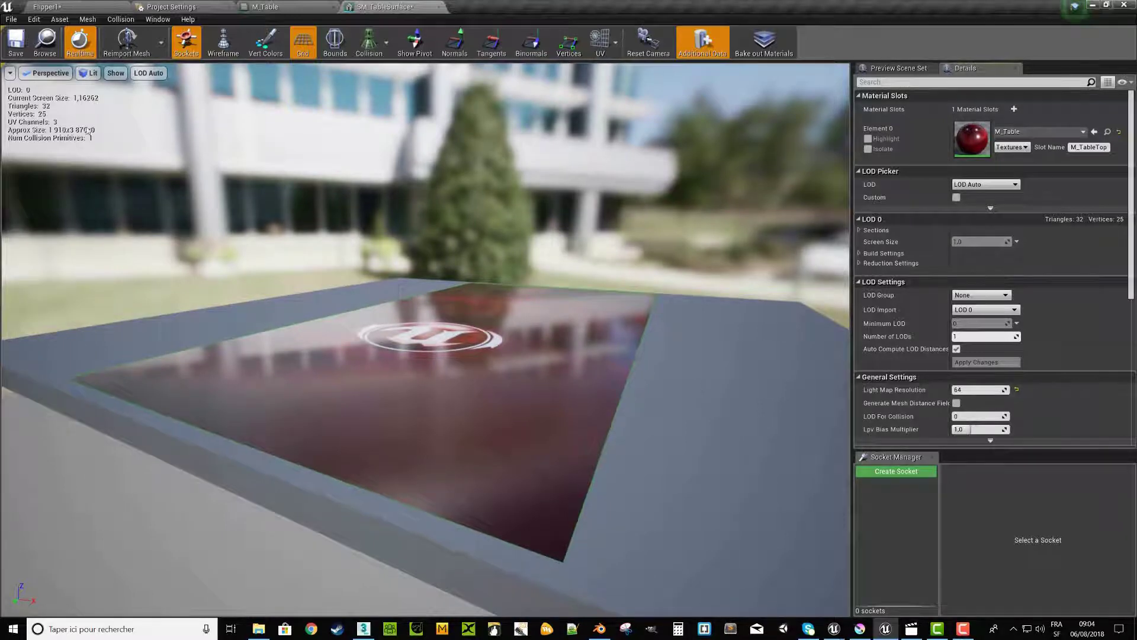
left_click(17, 43)
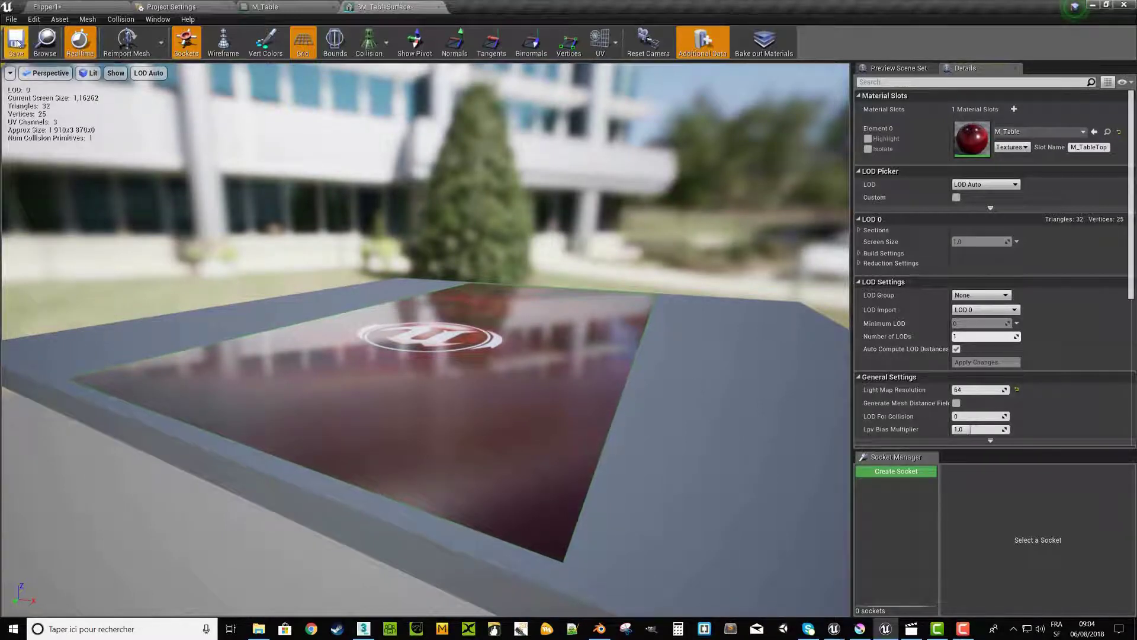
left_click(74, 9)
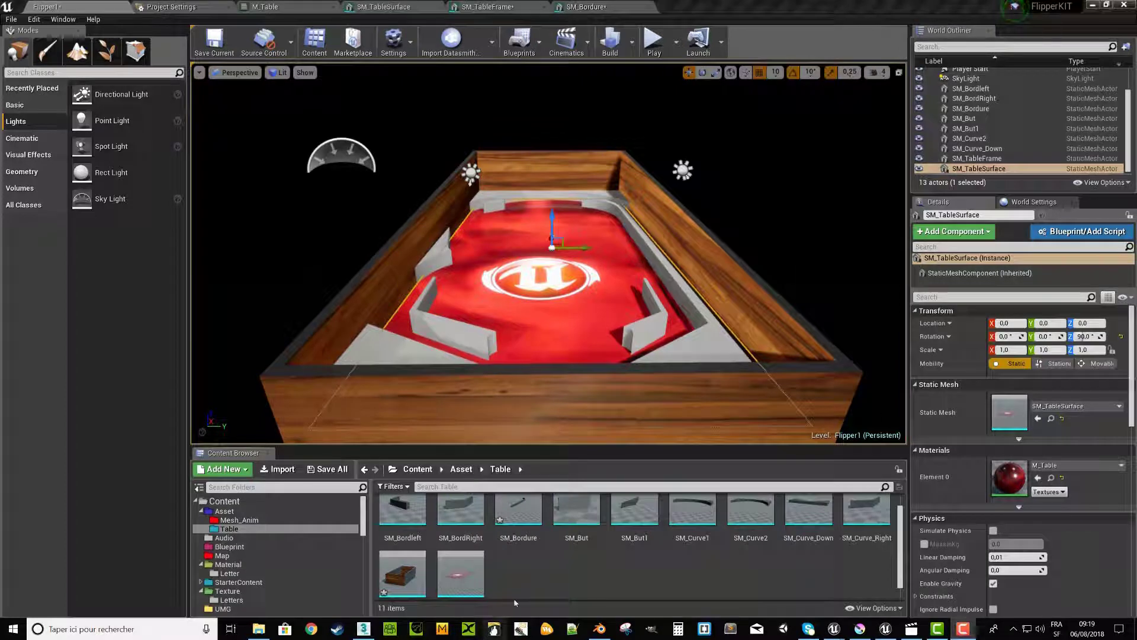
Step: Open SM_TableFrame and highlight material slots Element 0, 1 and 2 one after another
double_click(403, 573)
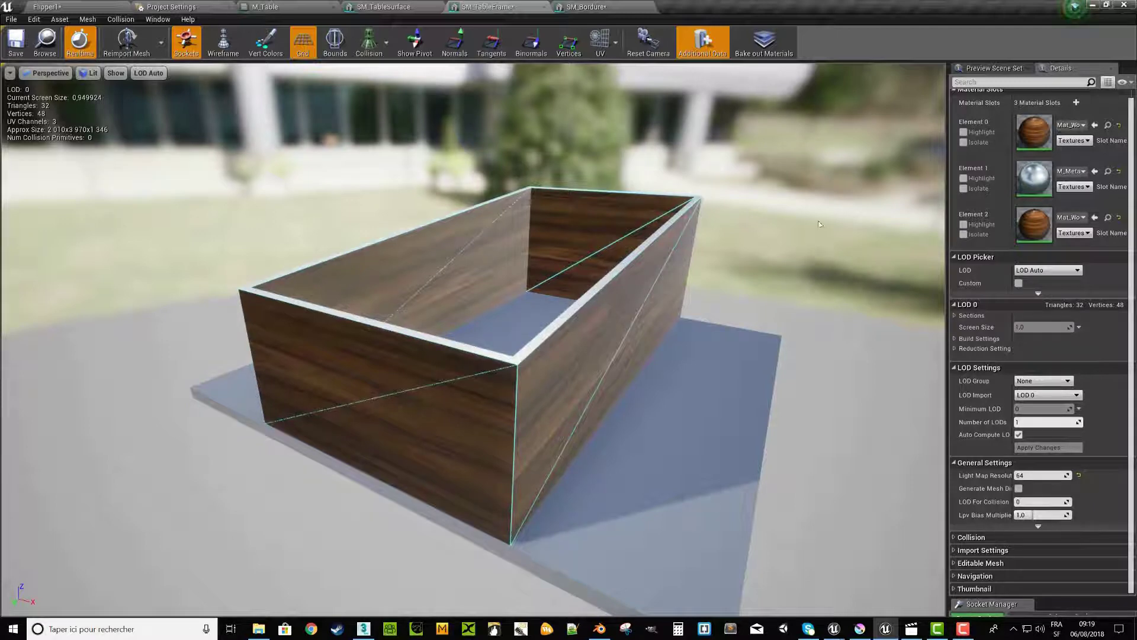
left_click(964, 132)
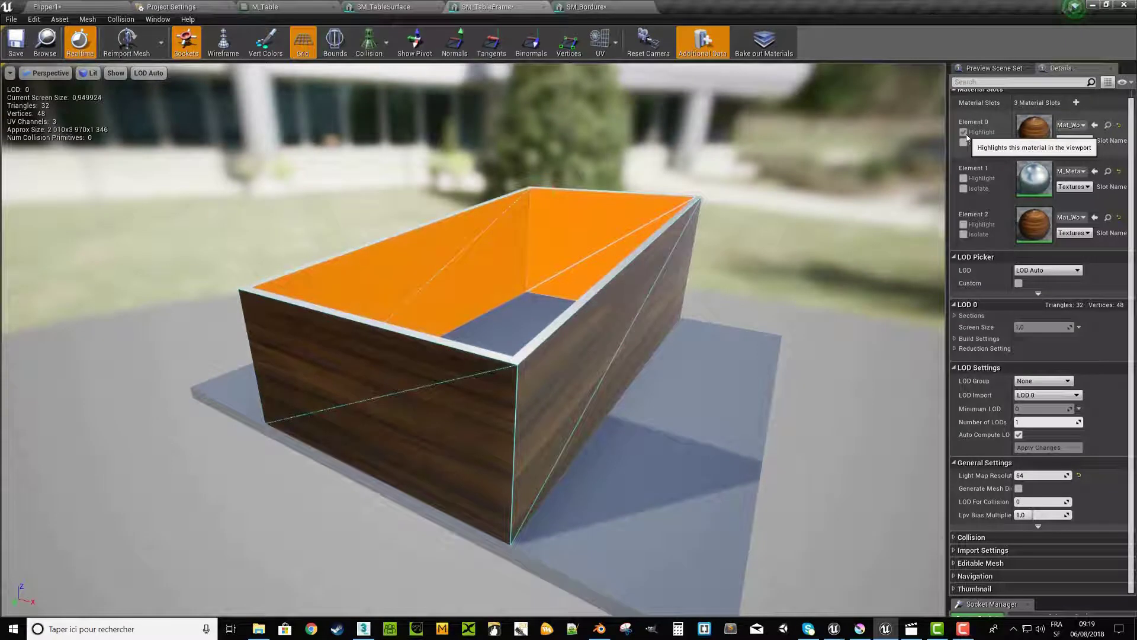
left_click(965, 133)
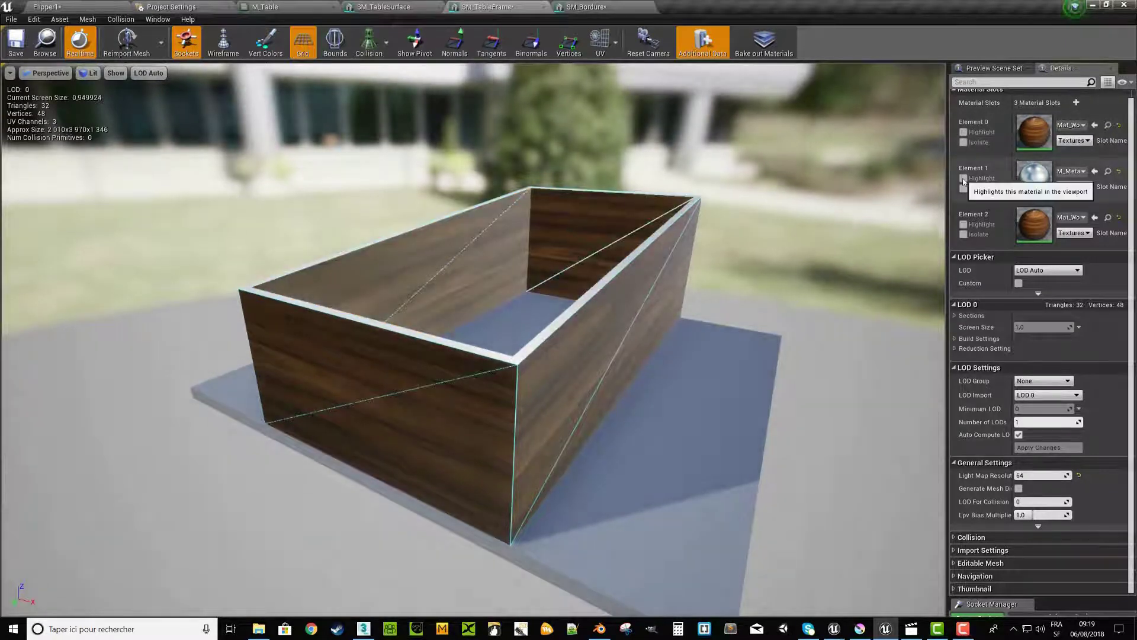
left_click(963, 178)
left_click(964, 179)
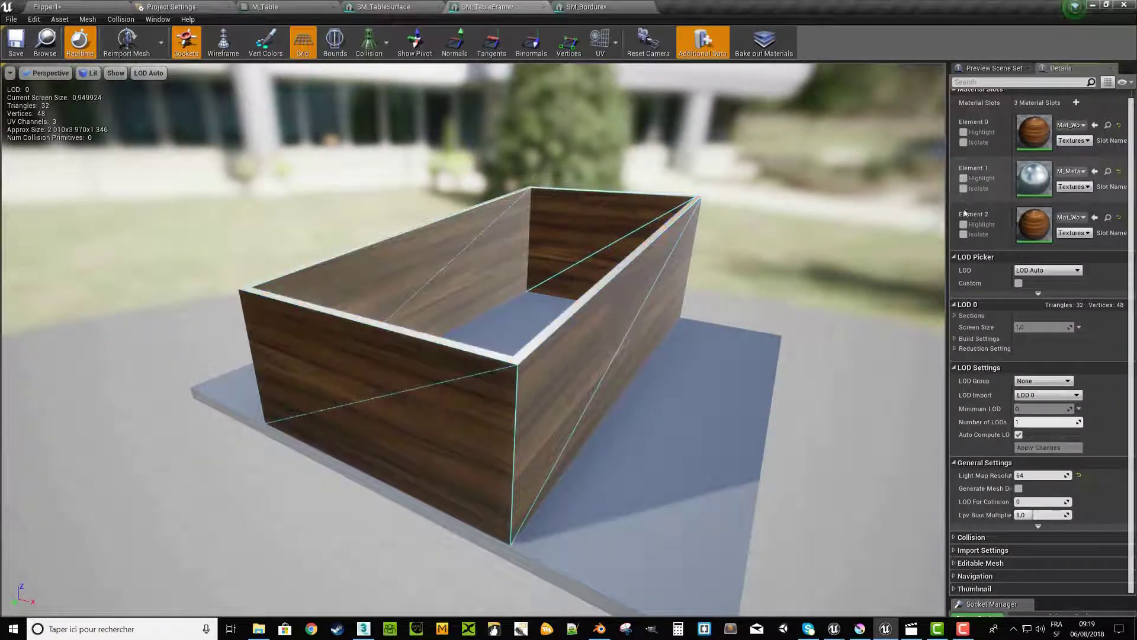
left_click(964, 224)
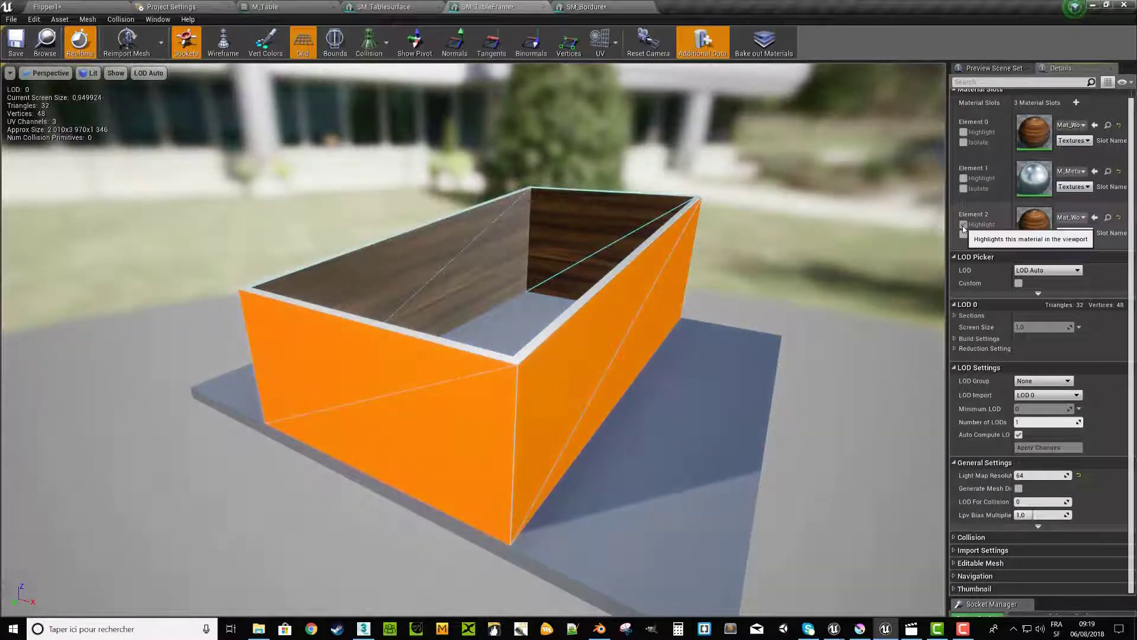
left_click(964, 225)
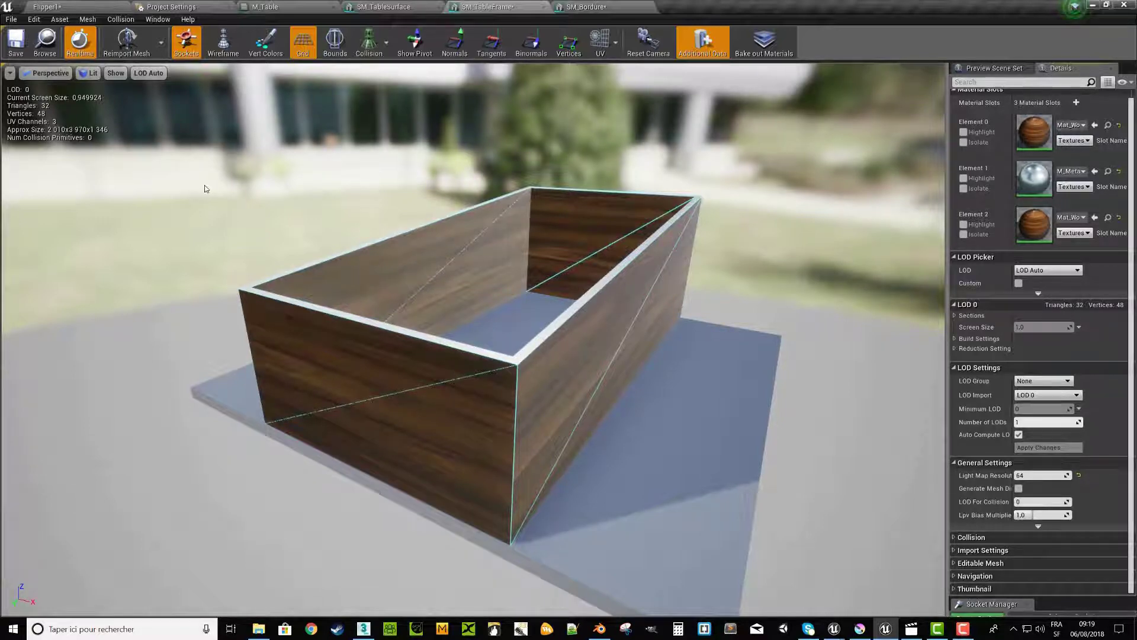
Step: Generate auto convex collision hulls for SM_TableFrame and view the frame from above
left_click(126, 20)
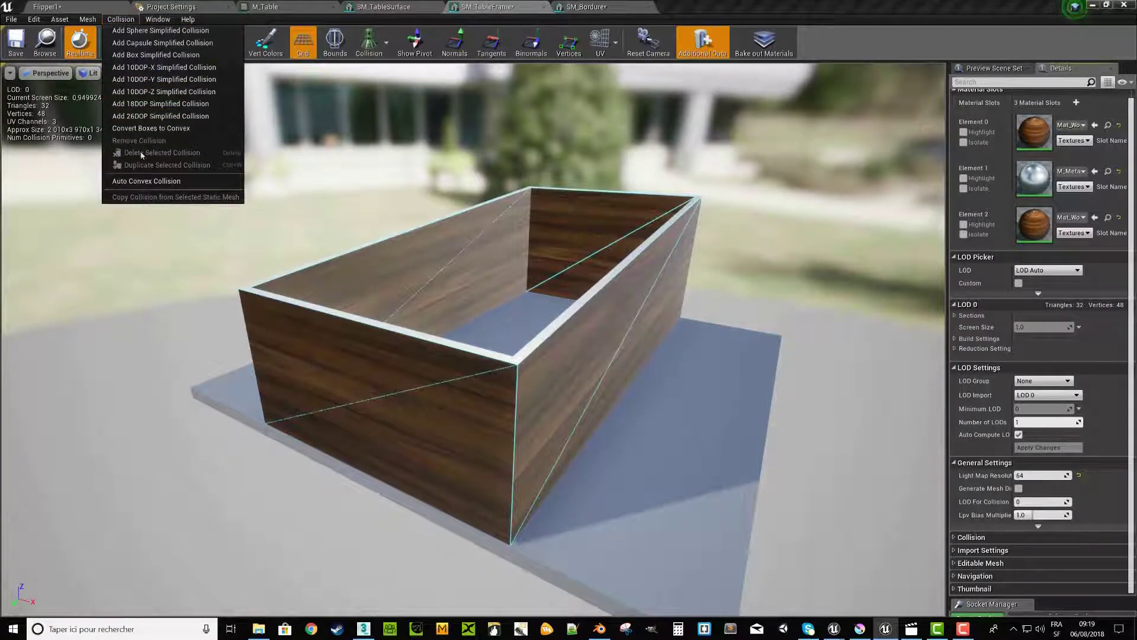
left_click(162, 182)
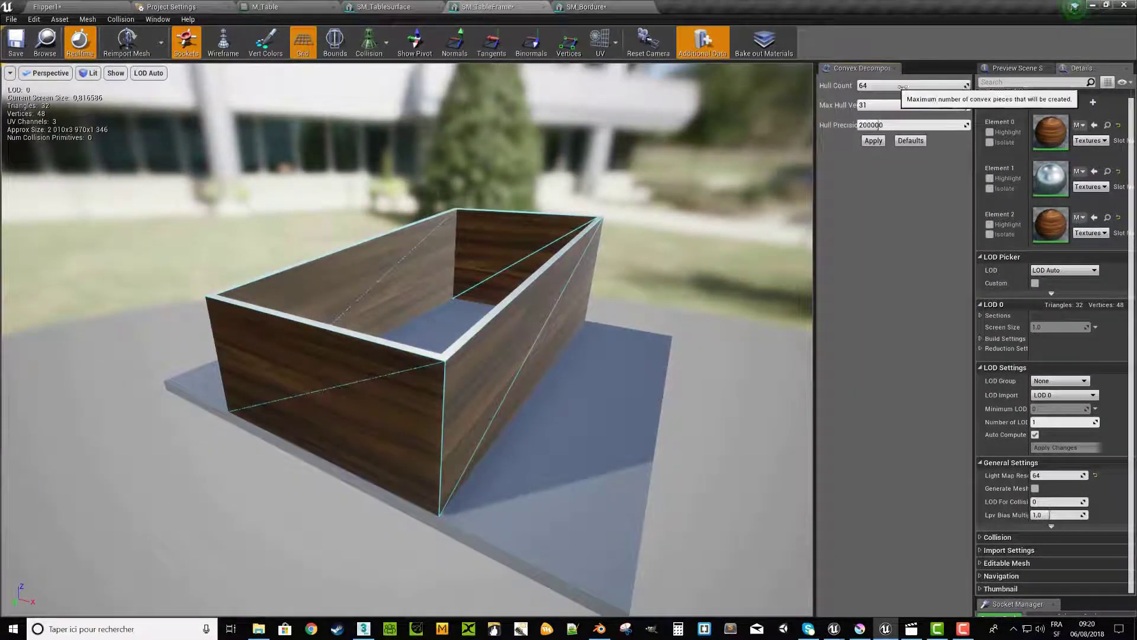
left_click(877, 146)
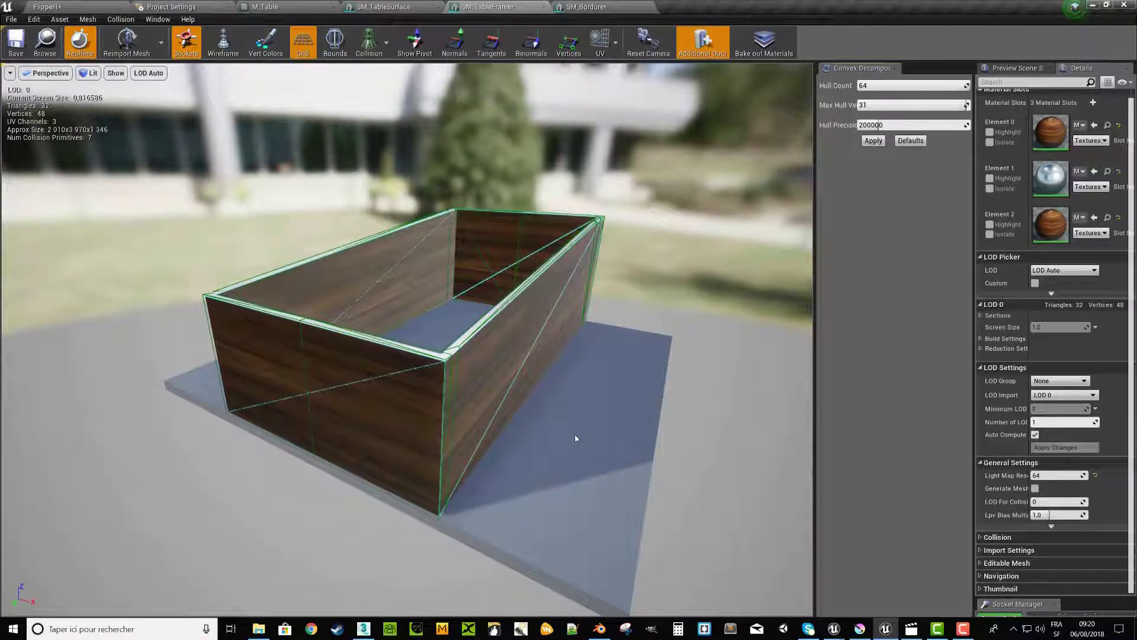
mouse_move(573, 425)
left_mouse_down()
mouse_move(573, 450)
mouse_move(652, 450)
left_mouse_up()
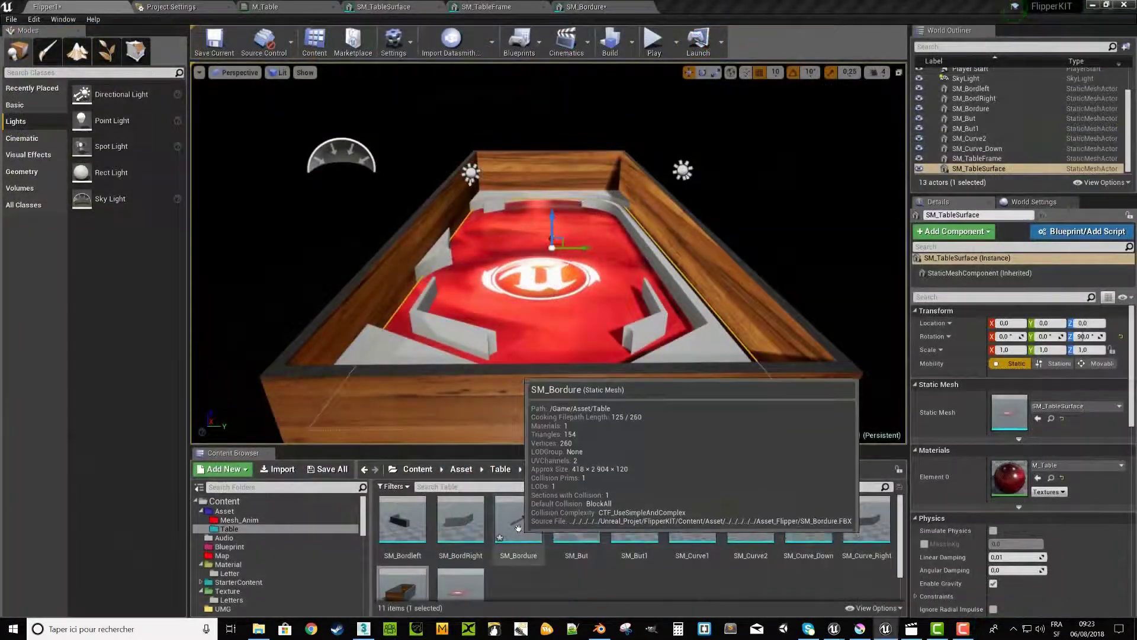
Step: Open SM_Bordure, review its Auto Convex Collision settings, and return to Flipper1
double_click(519, 532)
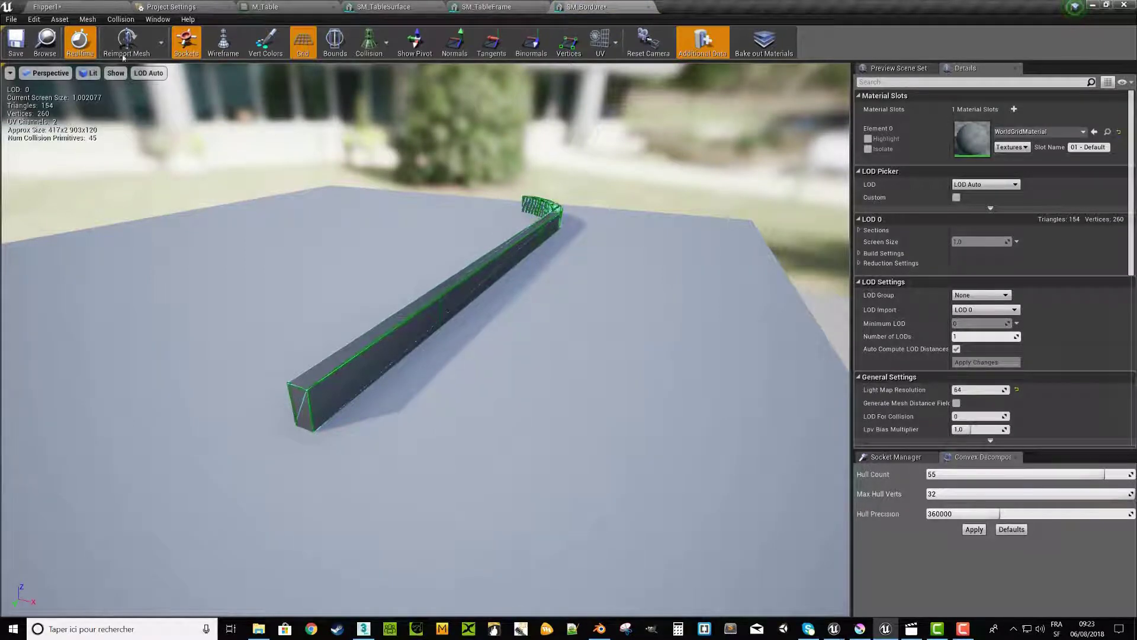
left_click(121, 19)
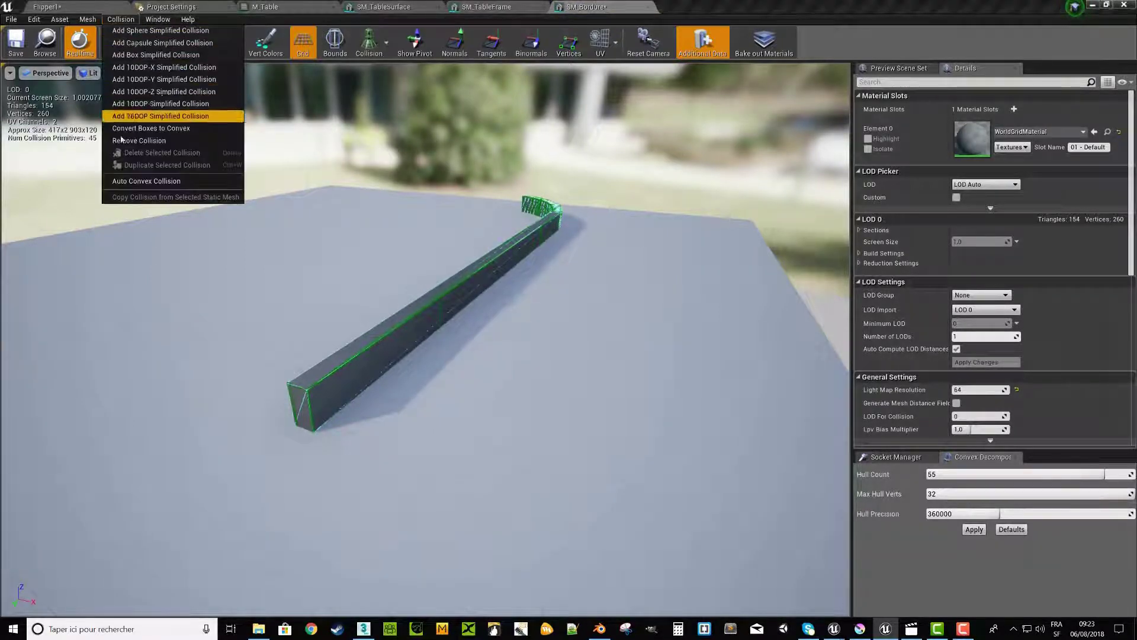
left_click(148, 183)
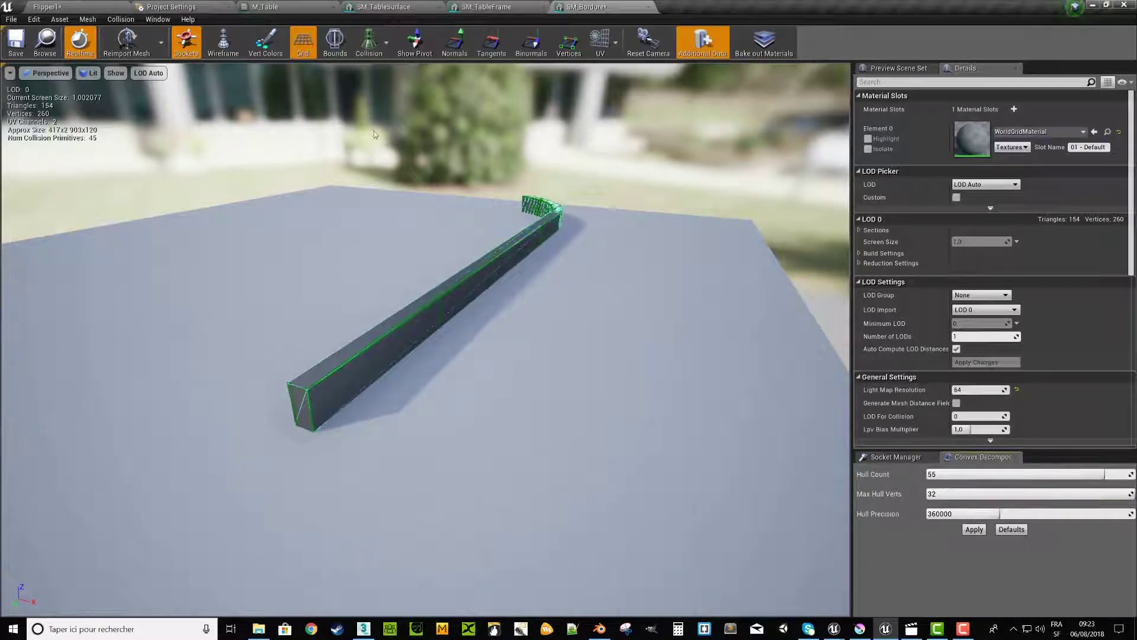
left_click(83, 7)
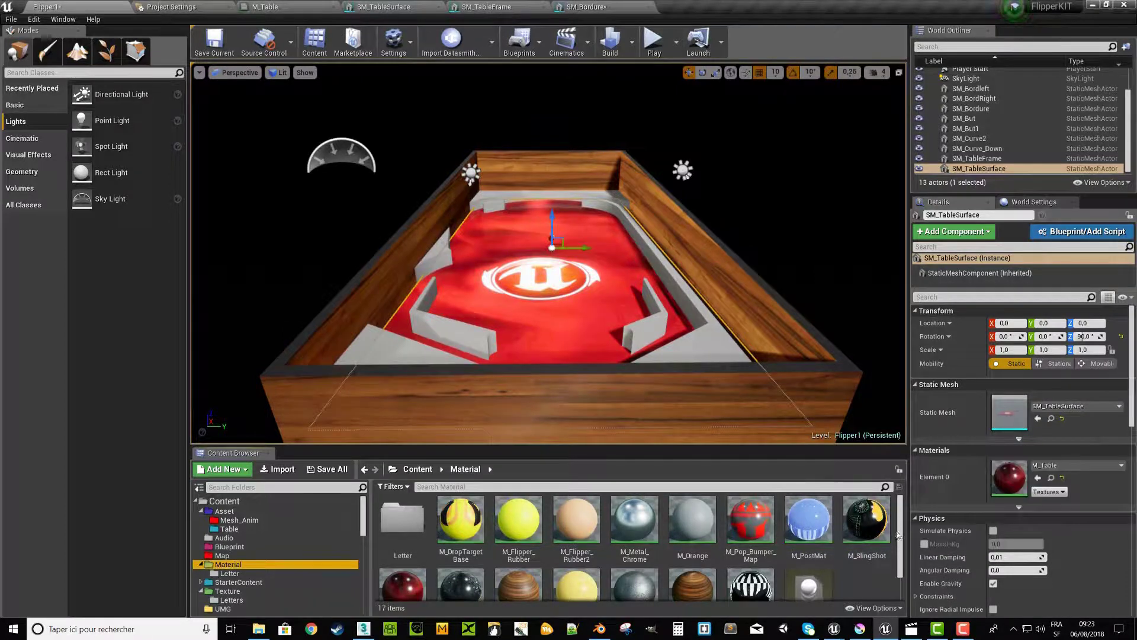
Step: Assign M_Yellow to SM_Bordure's Element 0, save the rail, and leave its editor
left_click_drag(900, 536, 901, 555)
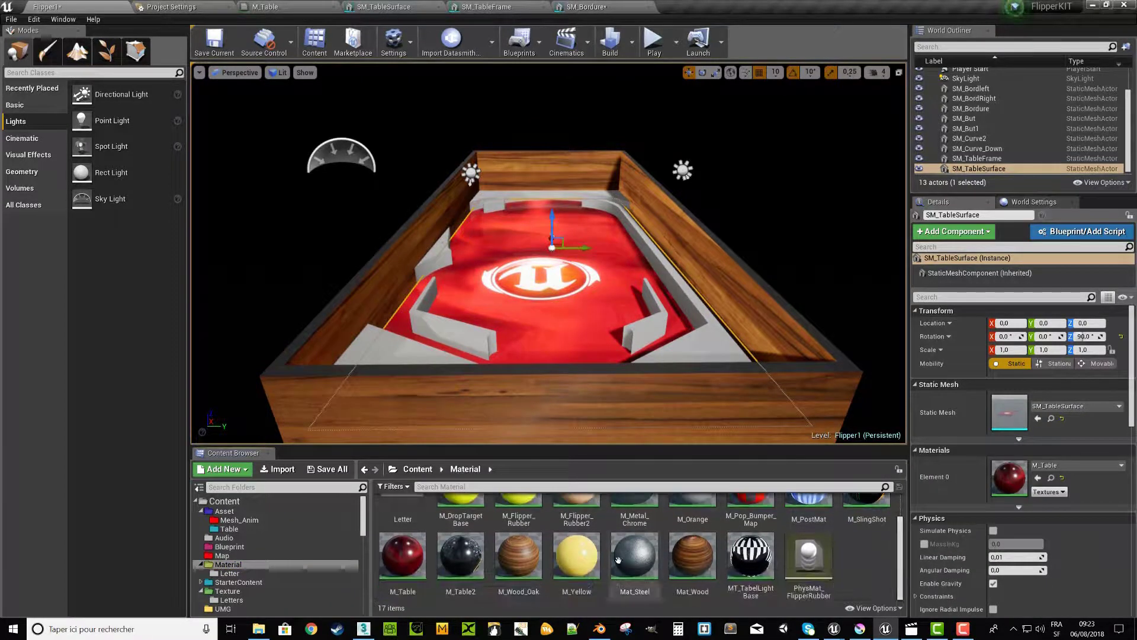
left_click(577, 557)
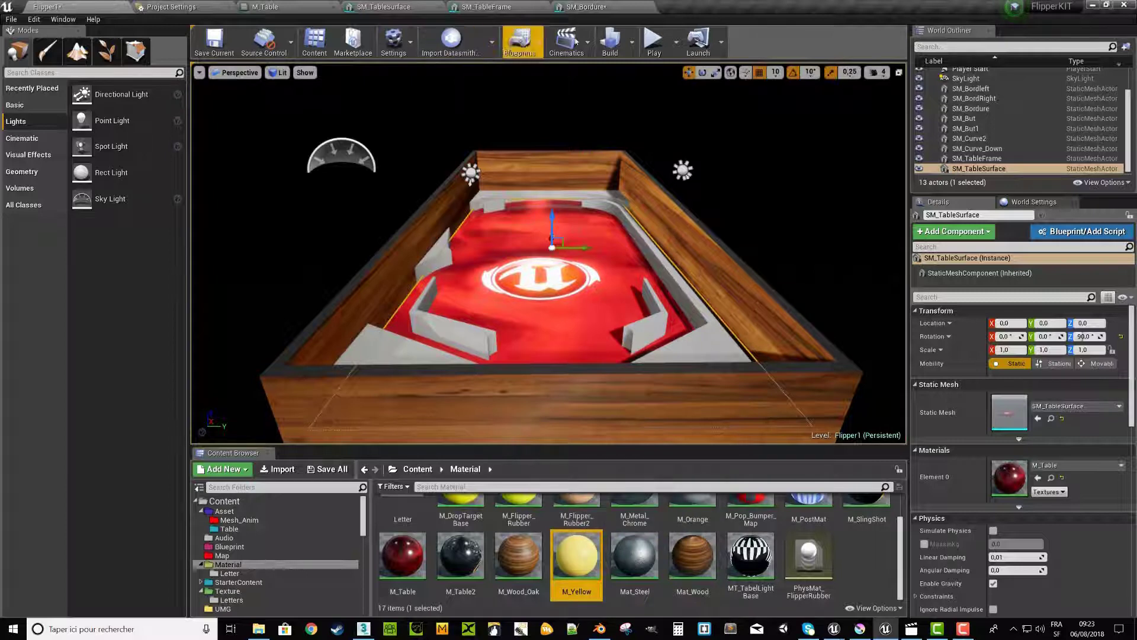
left_click(587, 6)
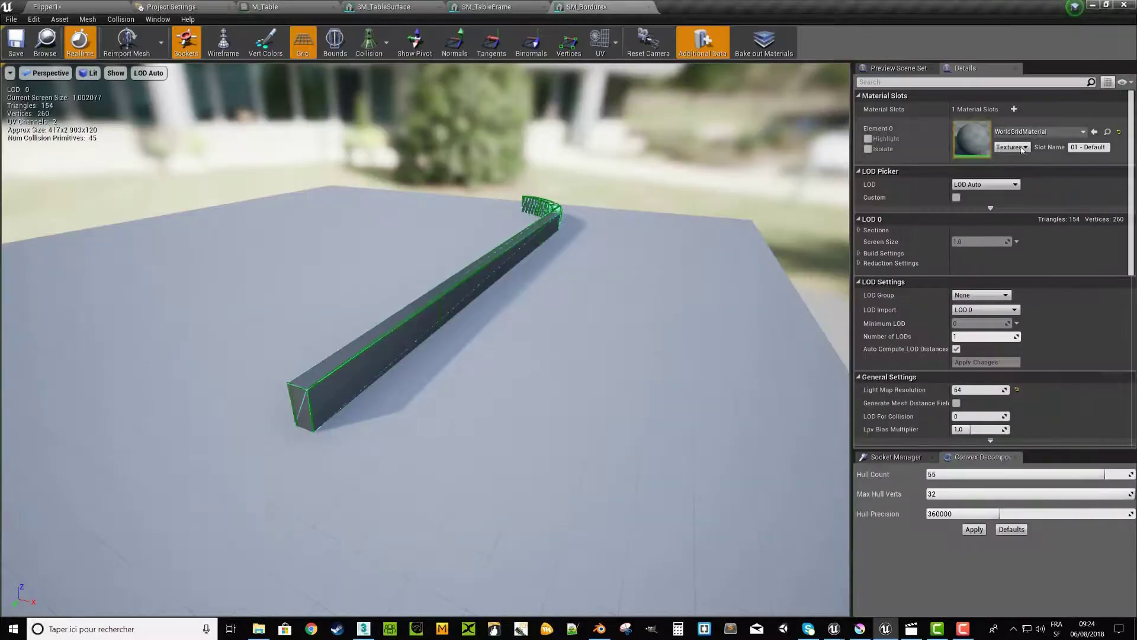
left_click(1095, 131)
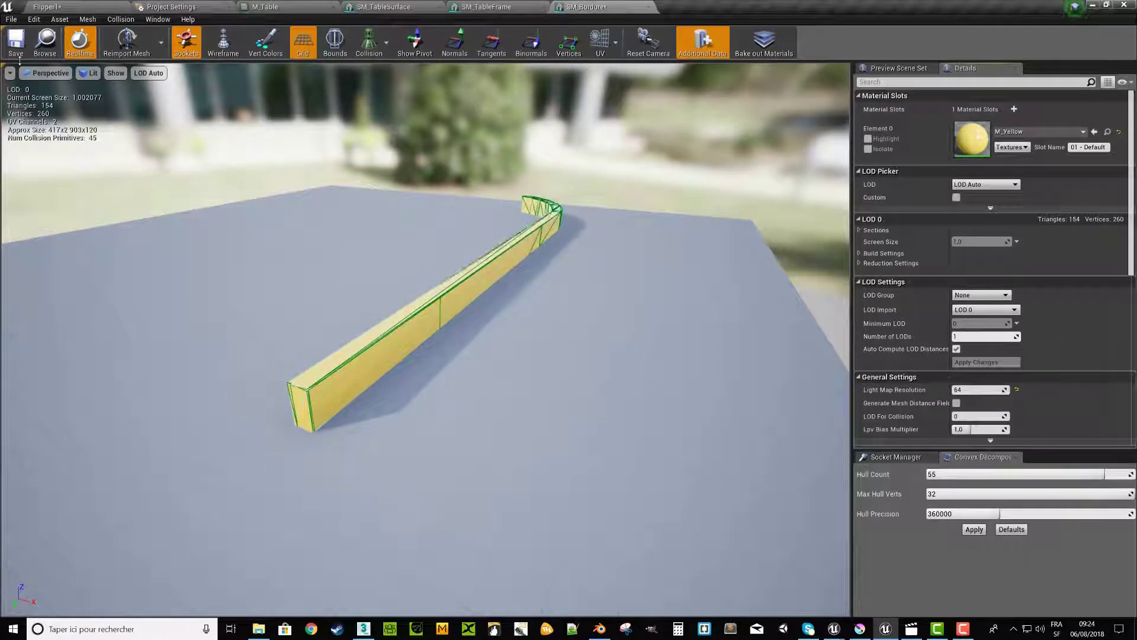
left_click(16, 41)
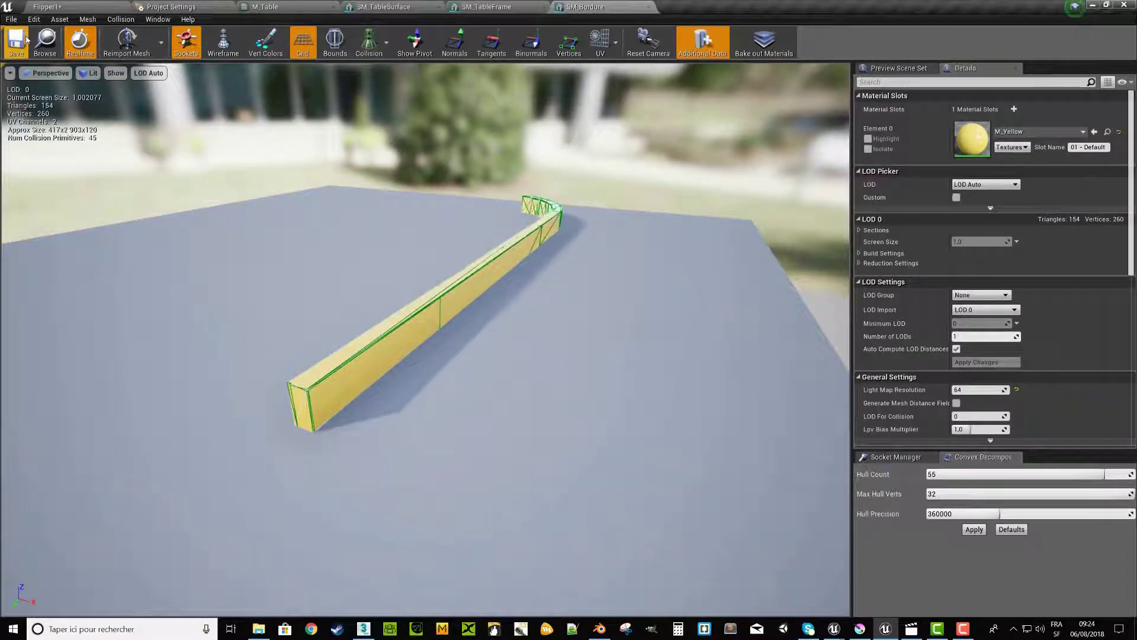
left_click(47, 6)
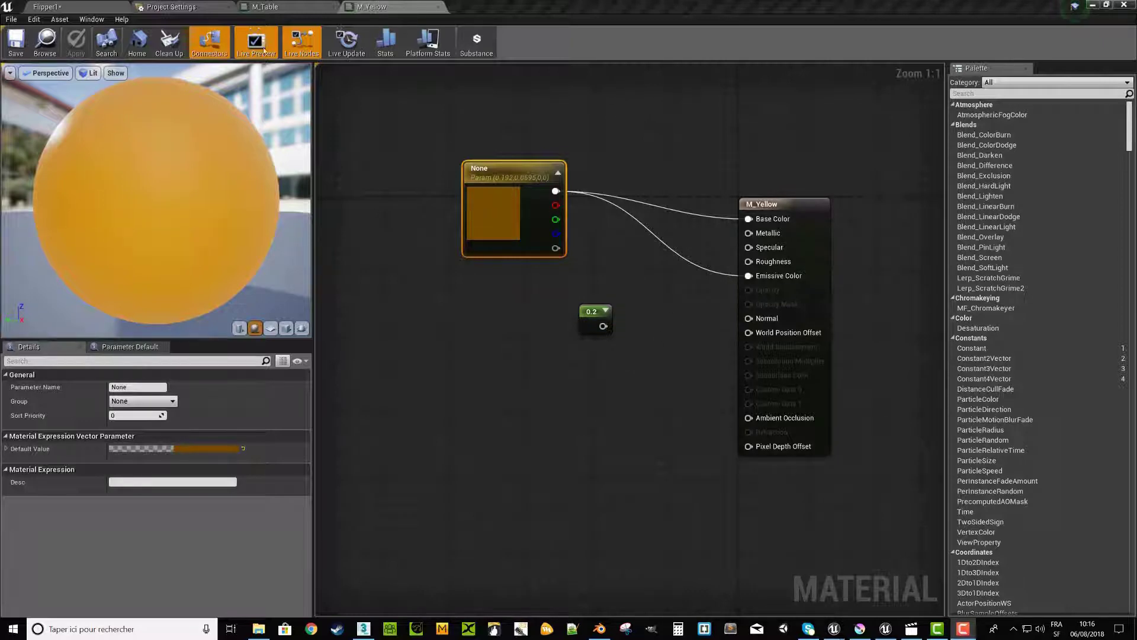
Step: Switch from the M_Yellow material editor back to the Flipper1 level
left_click(45, 6)
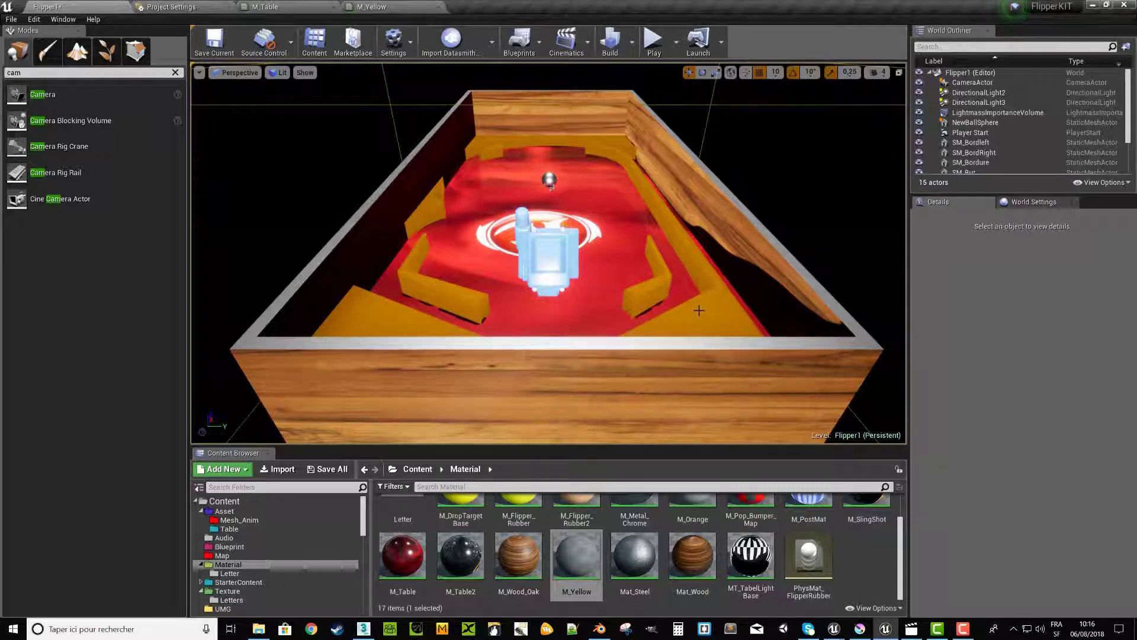
Step: Check the CameraActor sits at -2545, -25, 960 with -30° pitch and auto-activates for Player 0
left_click(558, 253)
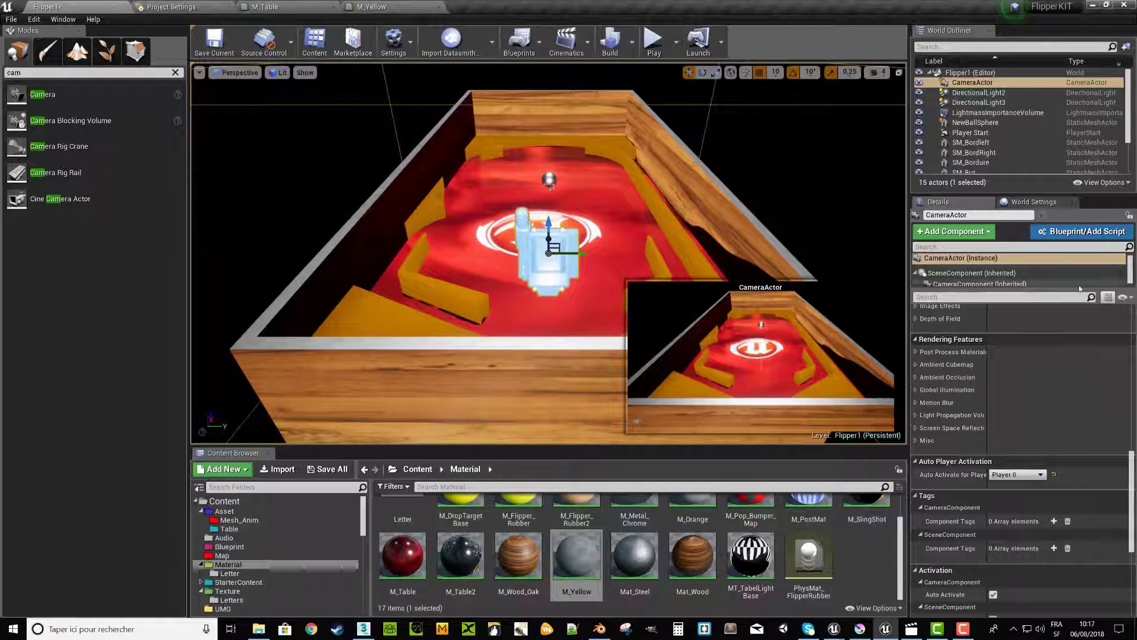
scroll(1123, 337, "up", 10)
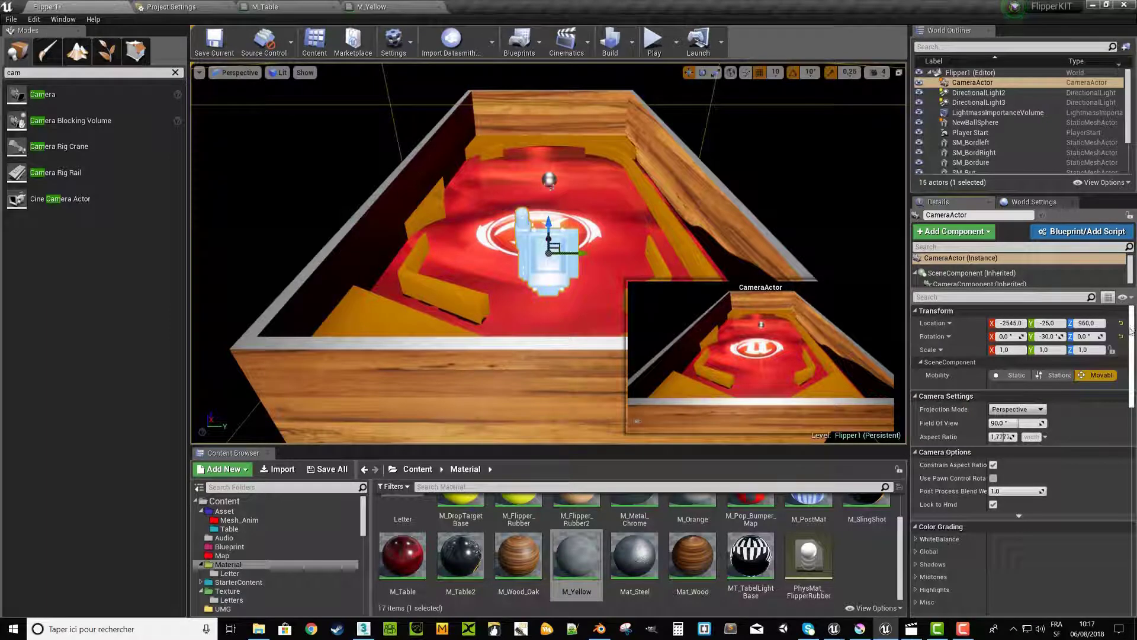
left_click_drag(1132, 326, 1131, 441)
scroll(1014, 510, "down", 3)
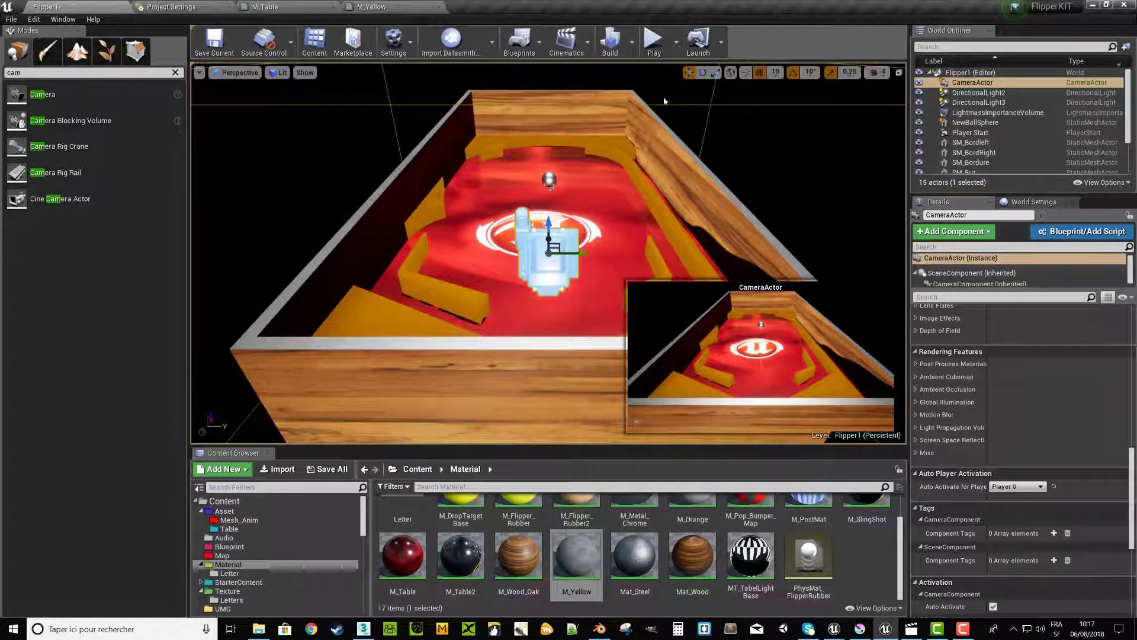
Step: Play Flipper1 in the editor, viewing the red playfield and steel ball through the table camera
left_click(655, 43)
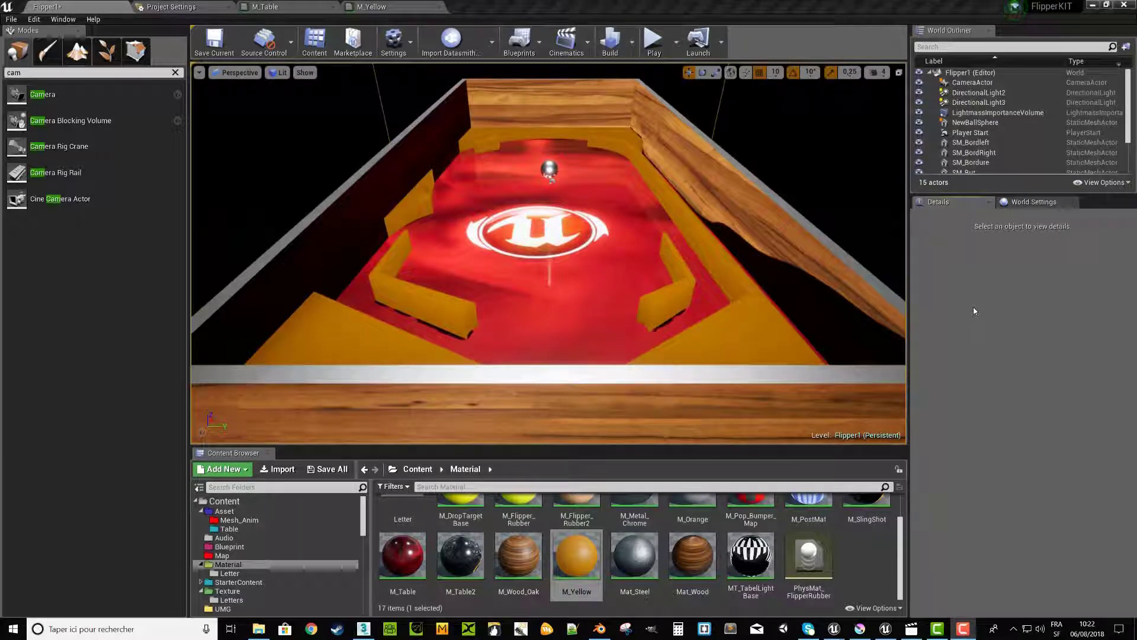
left_click(654, 42)
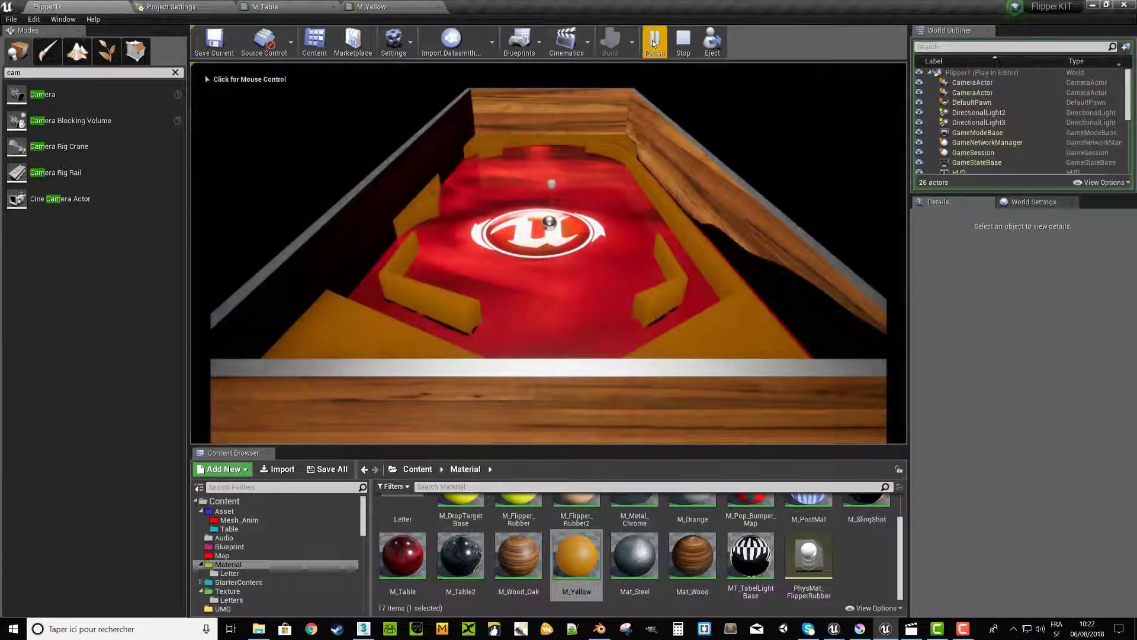